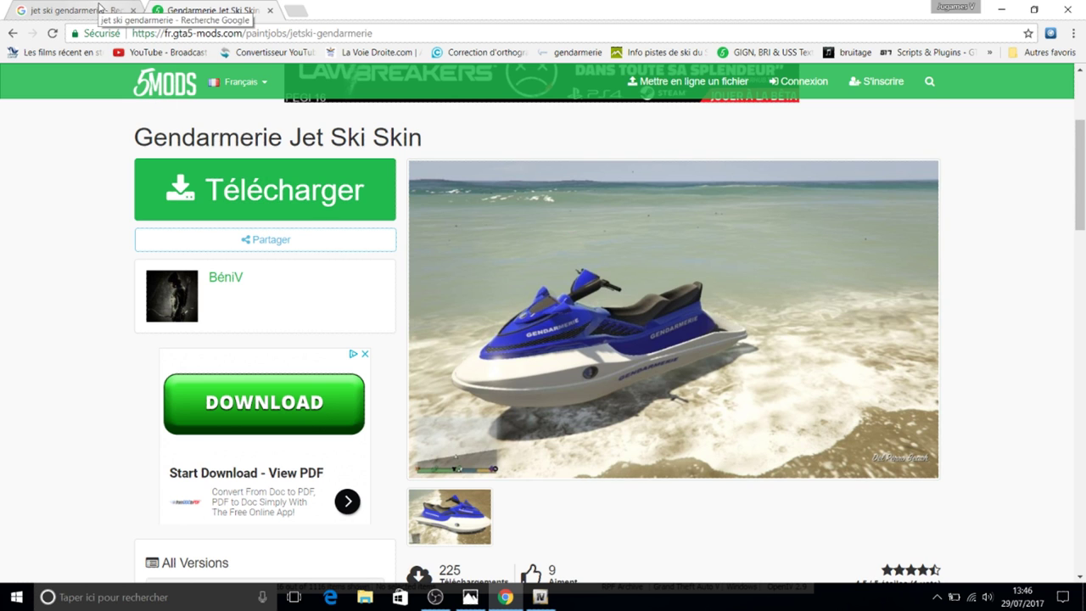
Compare the blue Gendarmerie Jet Ski Skin page with the grey-and-yellow reference photo, then minimise Chrome.
click(99, 9)
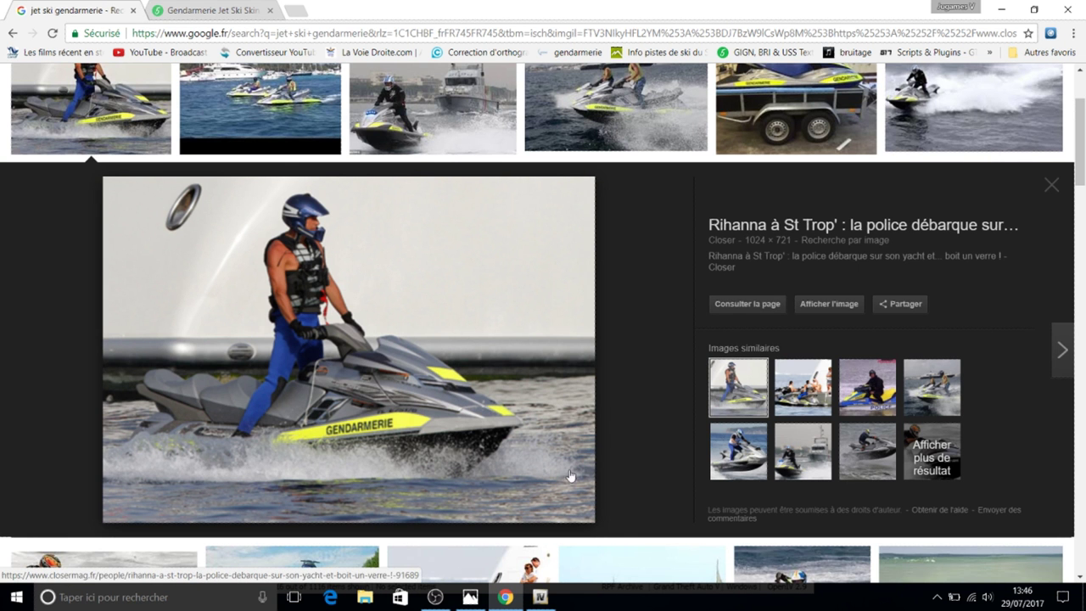
click(196, 5)
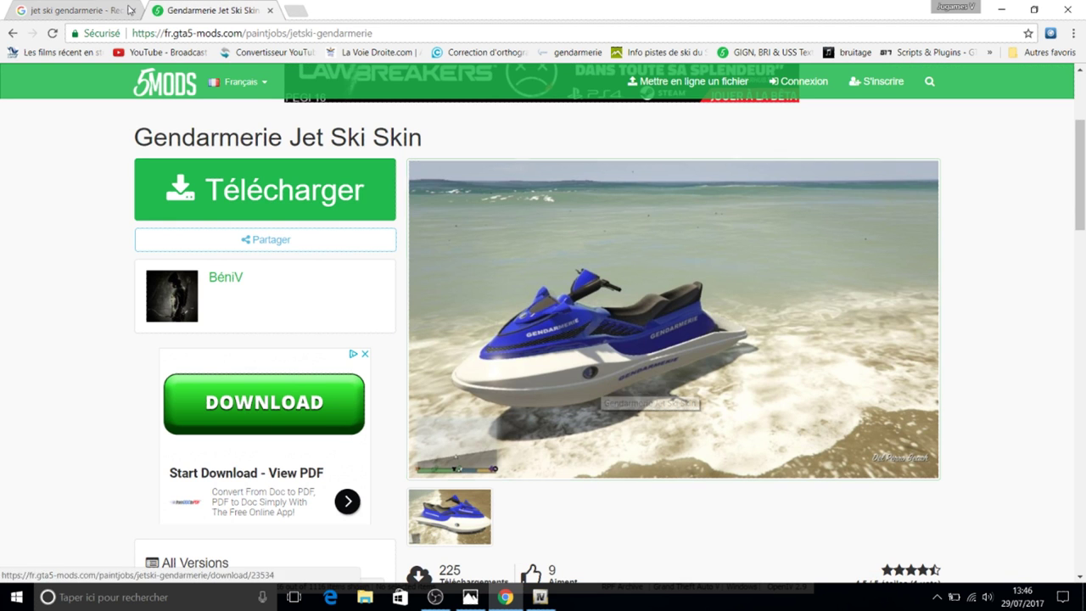
click(75, 9)
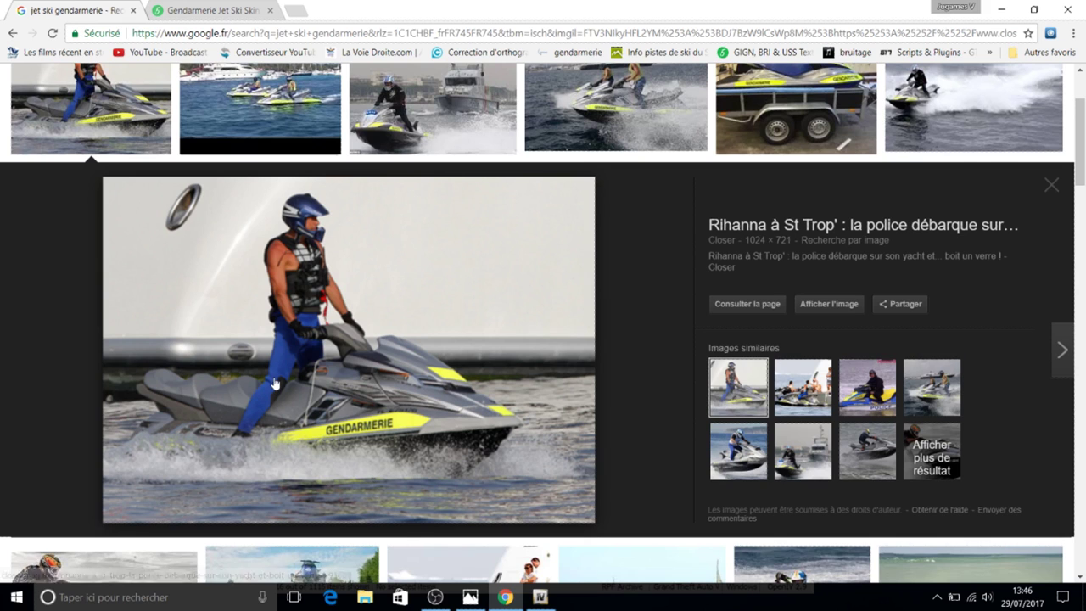
click(218, 7)
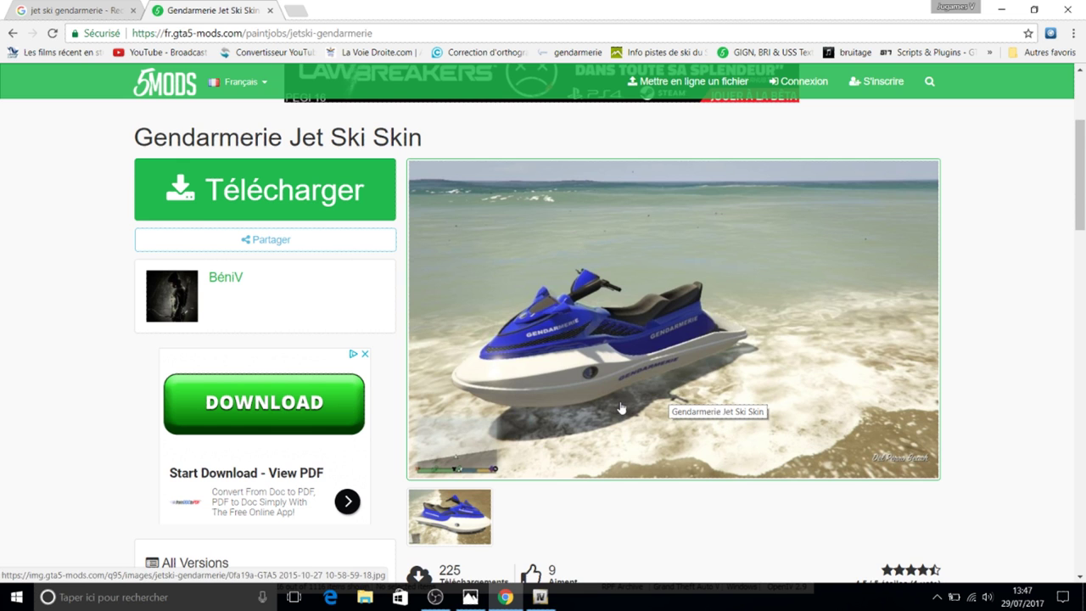
scroll(449, 373, up, 1)
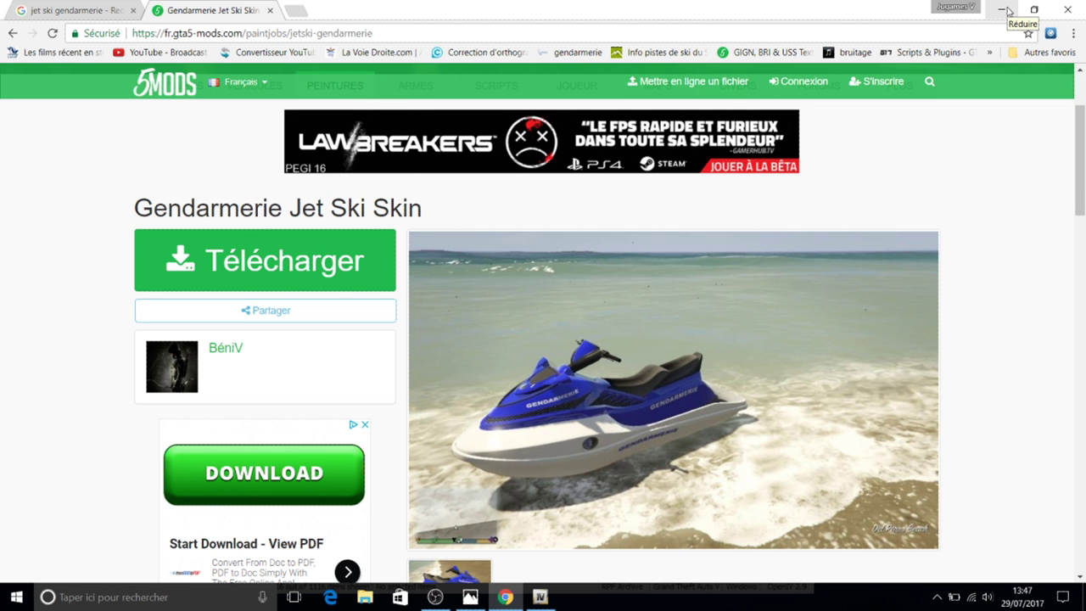
click(1001, 11)
Open seashark2.yft from vehicles.rpf in the Model Viewer, orbit it, and close the viewer.
click(1070, 10)
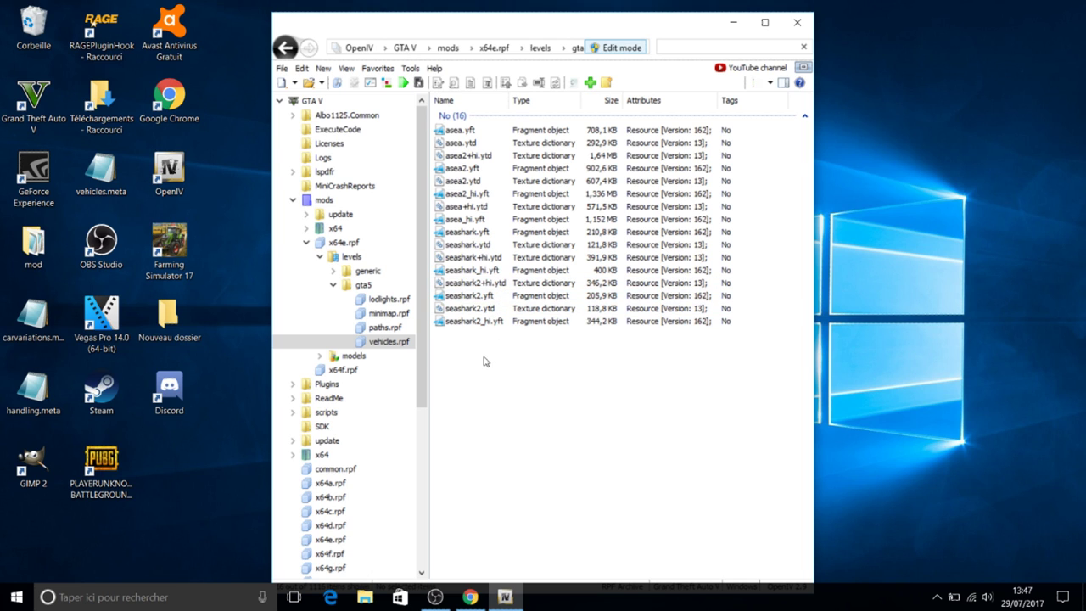
drag(484, 356, 499, 286)
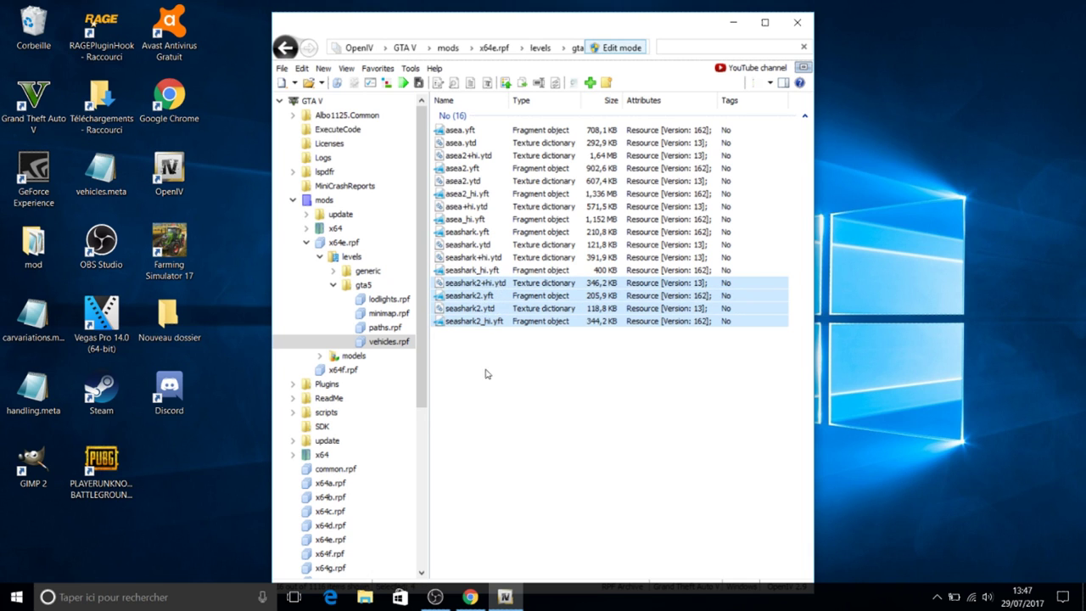
click(486, 373)
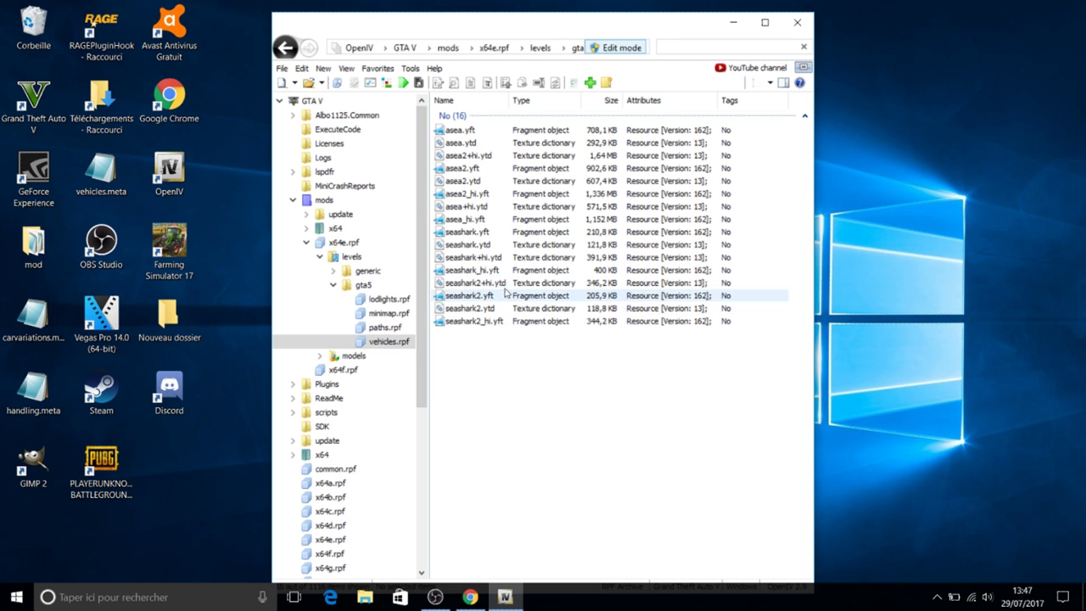
click(499, 297)
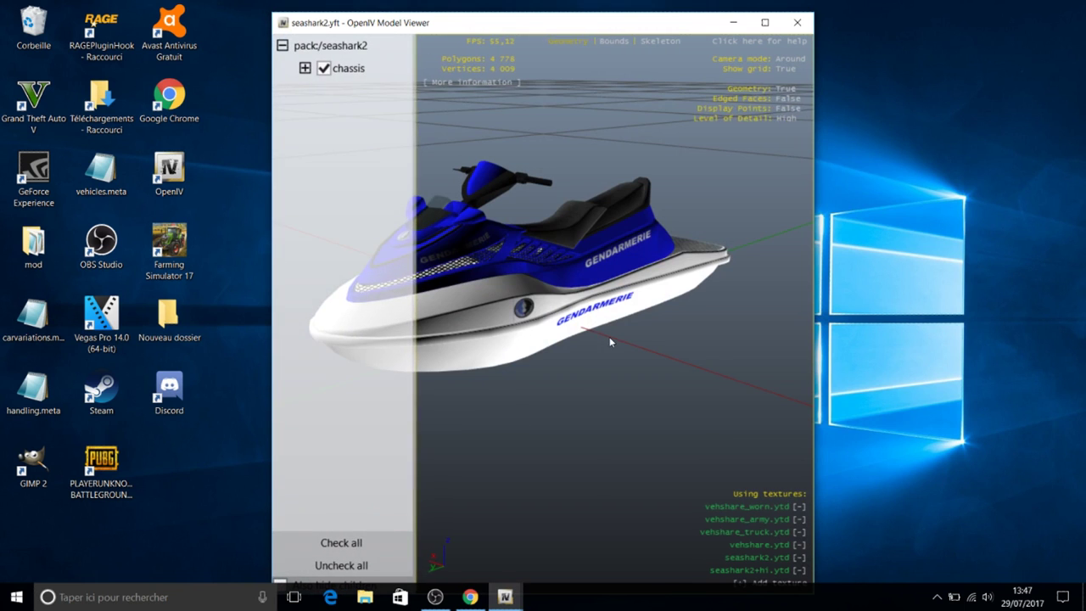
drag(511, 301, 614, 339)
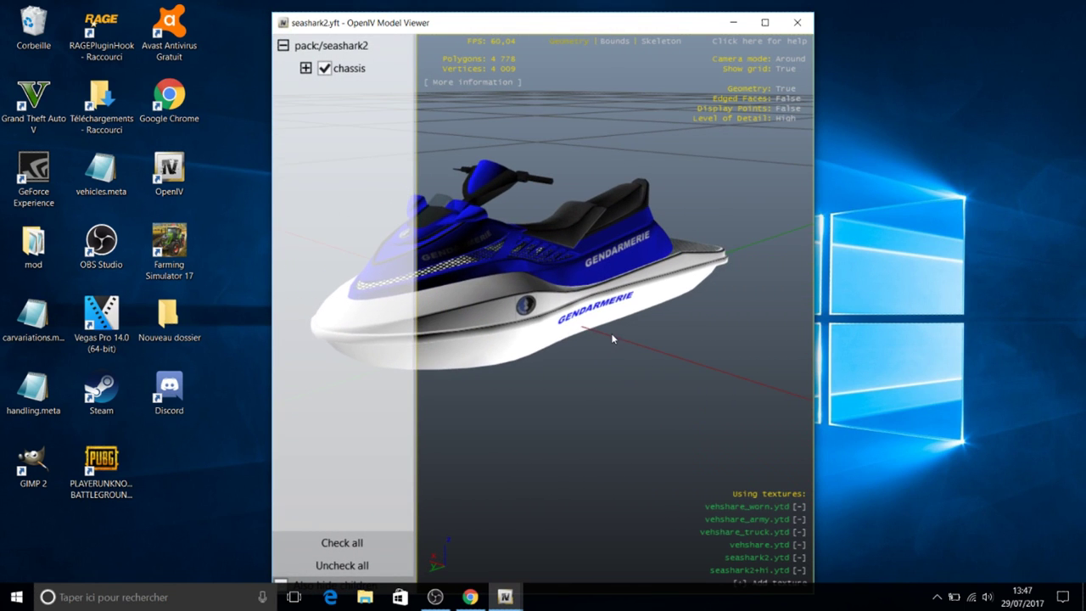
click(797, 22)
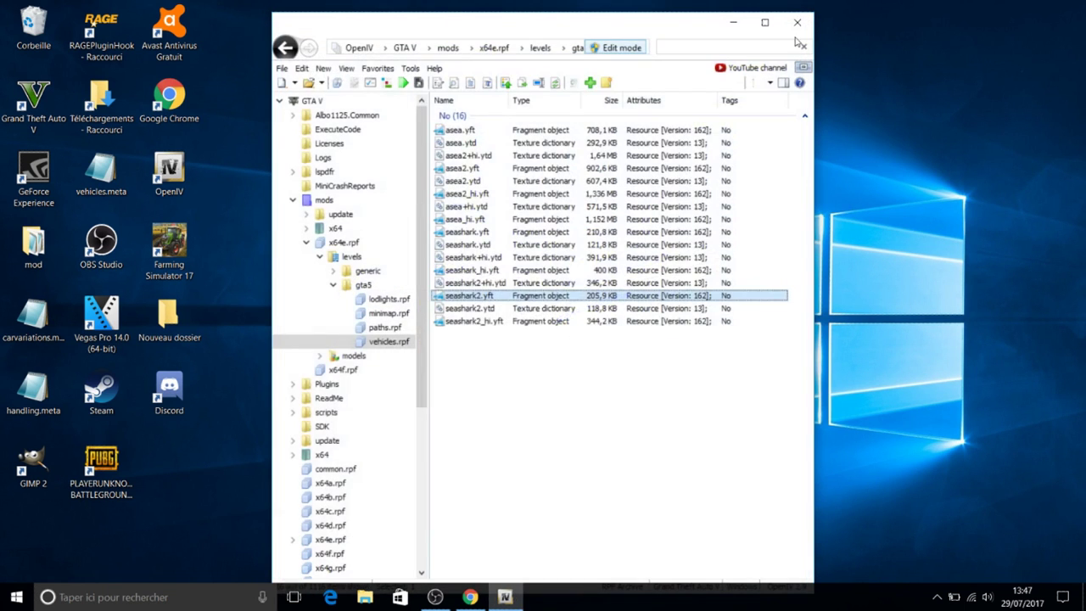
Export seashark2_body from seashark2.ytd to Bureau as a JPEG, then close the Texture editor.
double_click(502, 309)
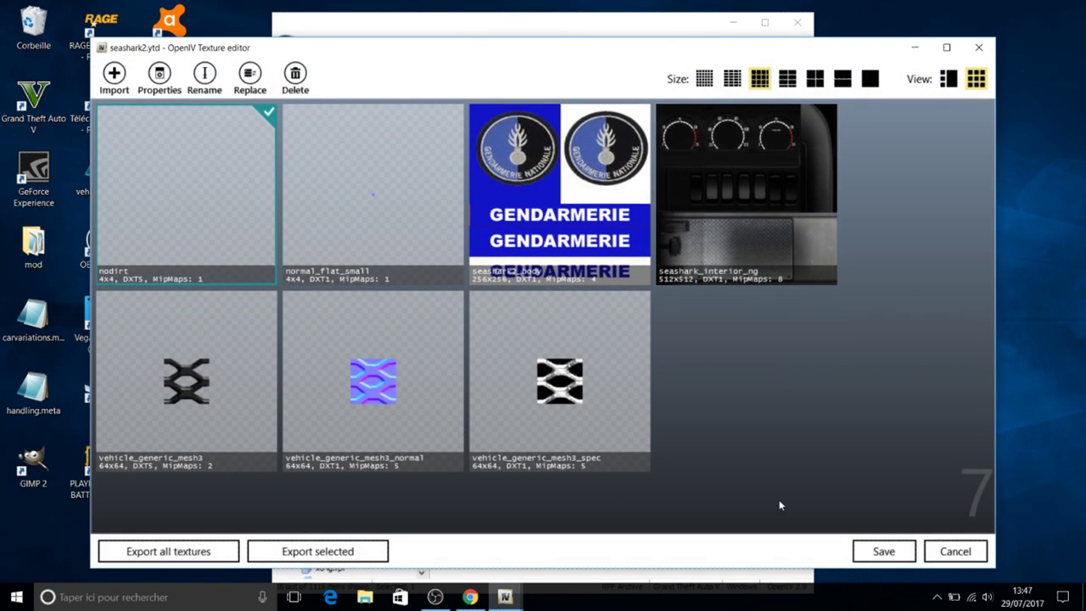
click(587, 188)
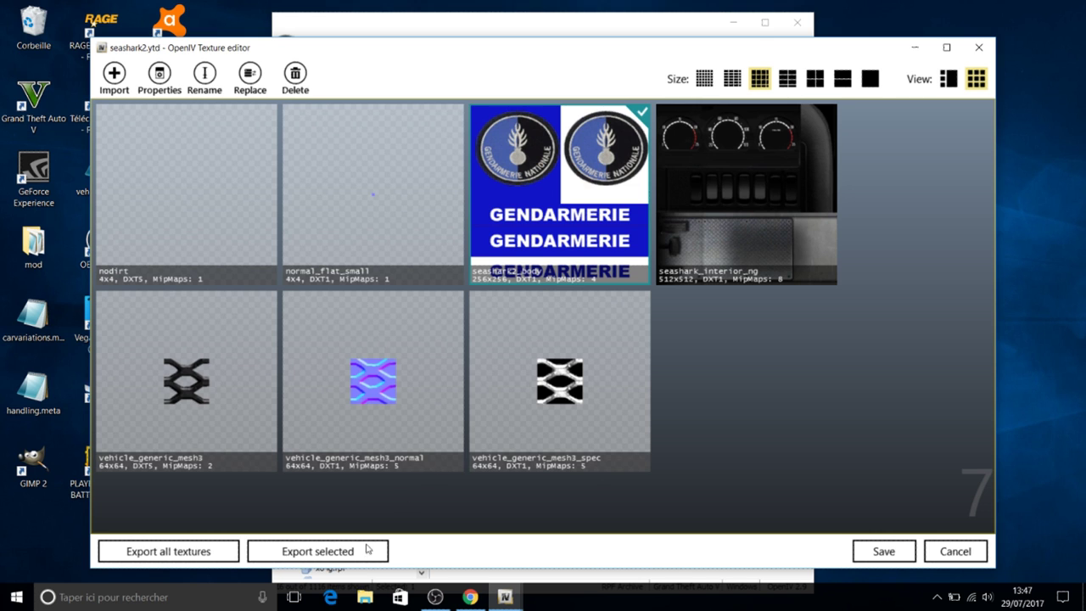
click(337, 552)
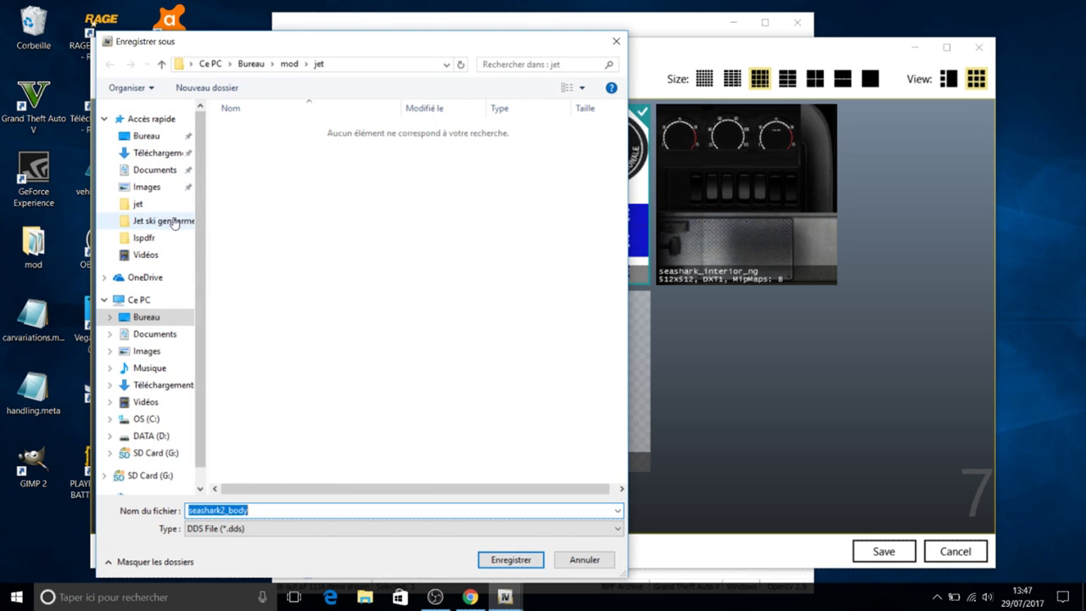
click(148, 138)
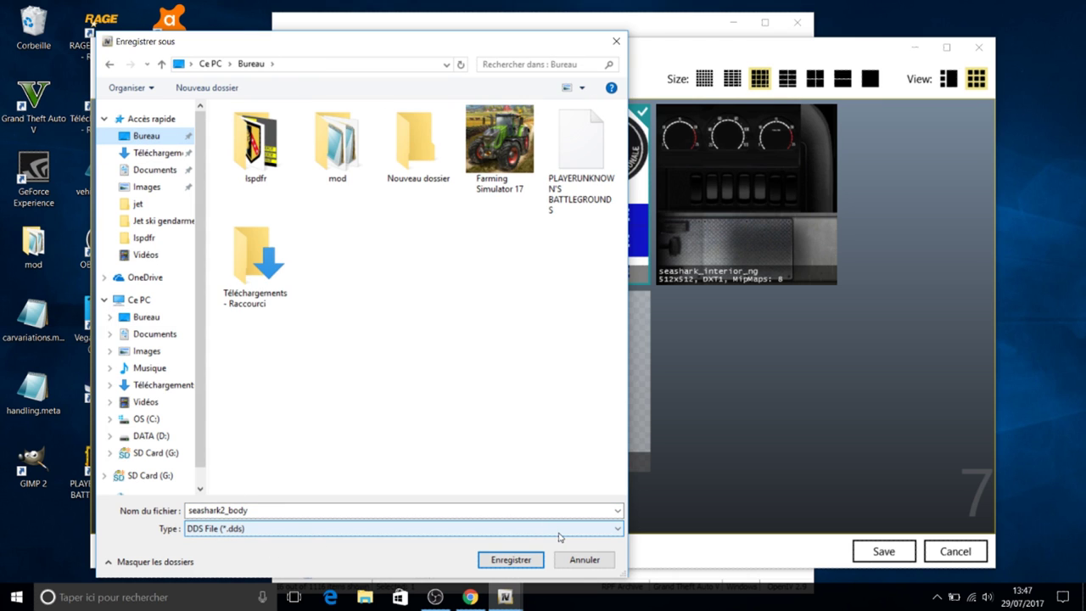
click(558, 534)
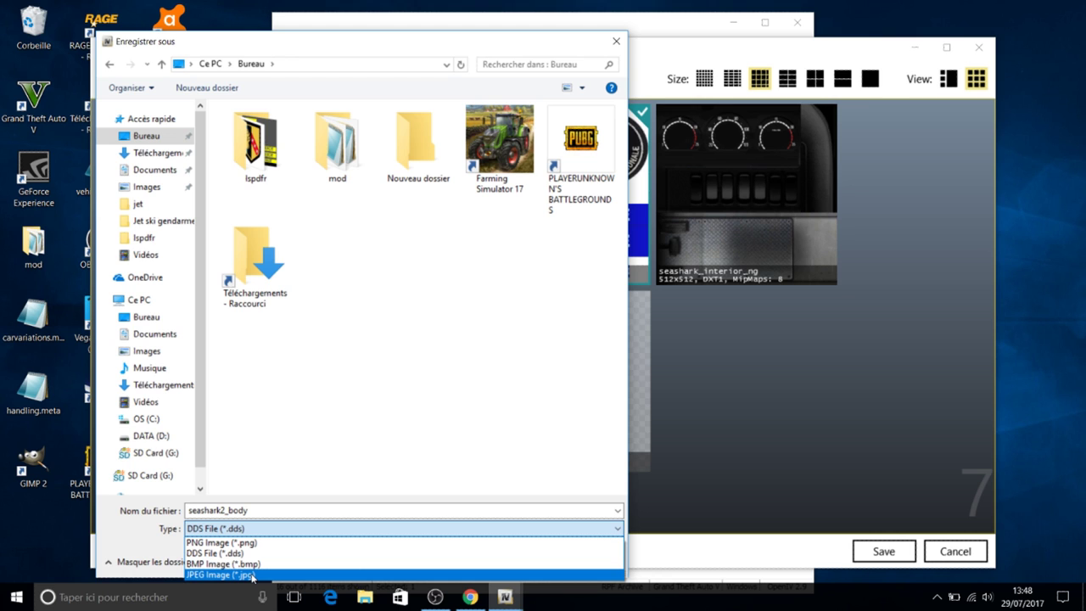
click(251, 575)
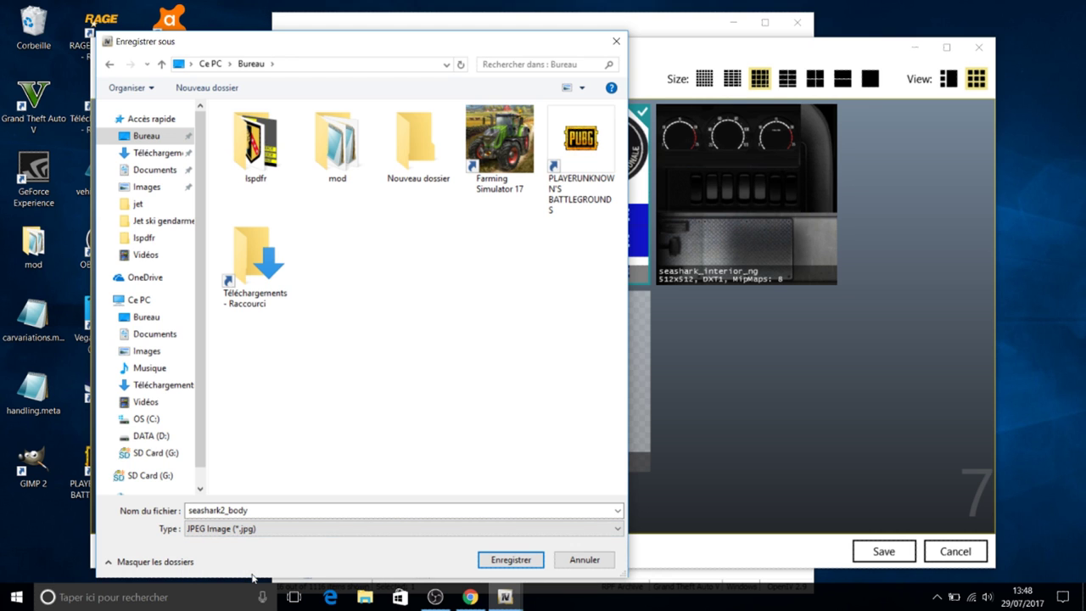
click(492, 561)
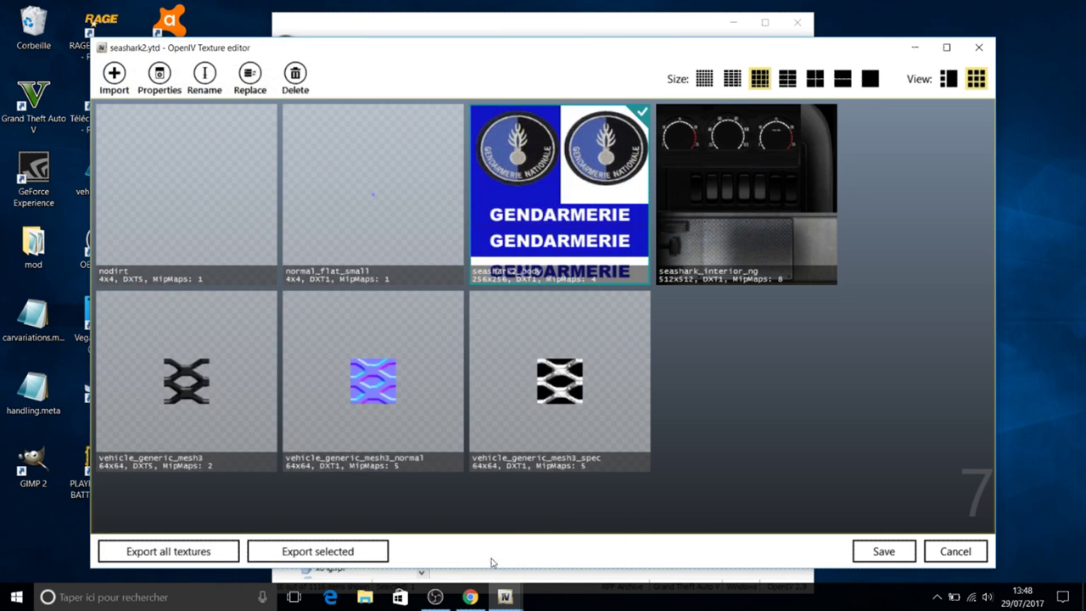
click(978, 47)
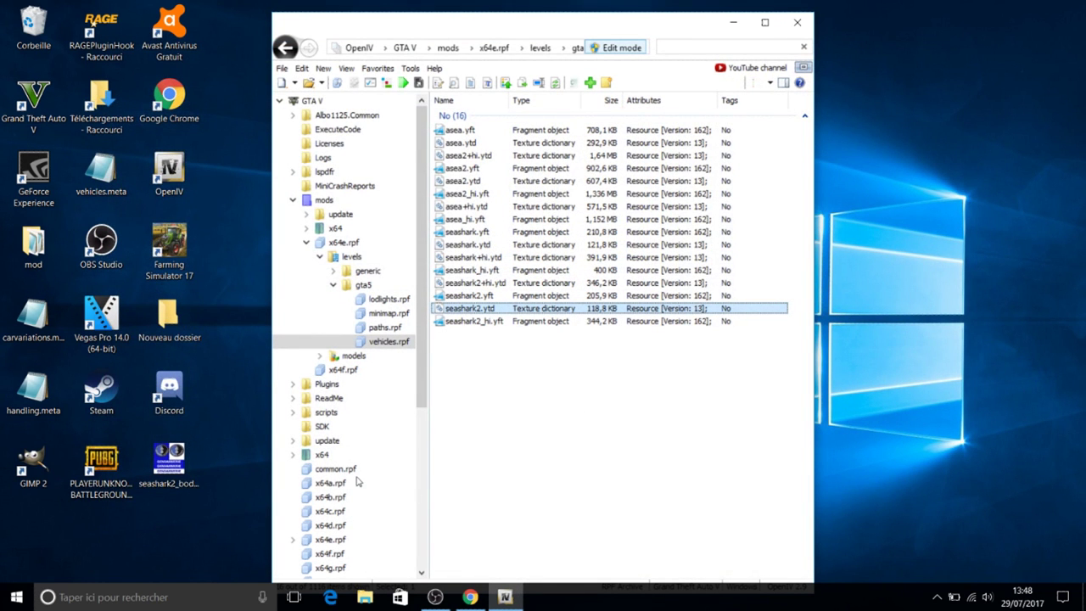
Launch GIMP, open seashark2_body.jpg from the desktop, and tile GIMP right with OpenIV left.
double_click(34, 464)
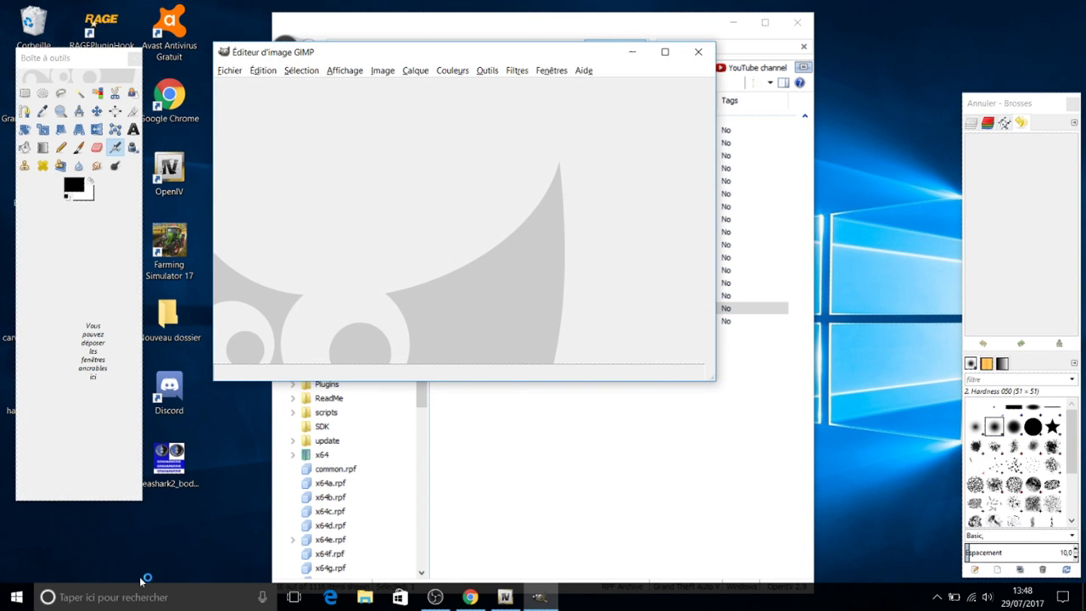
click(171, 466)
double_click(170, 469)
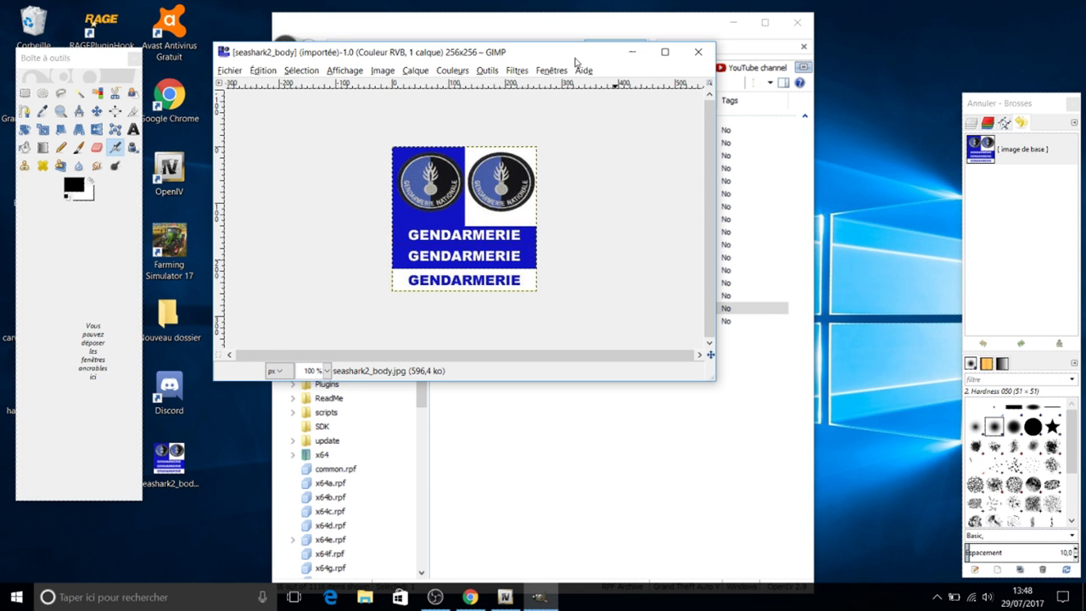
drag(590, 56, 1085, 84)
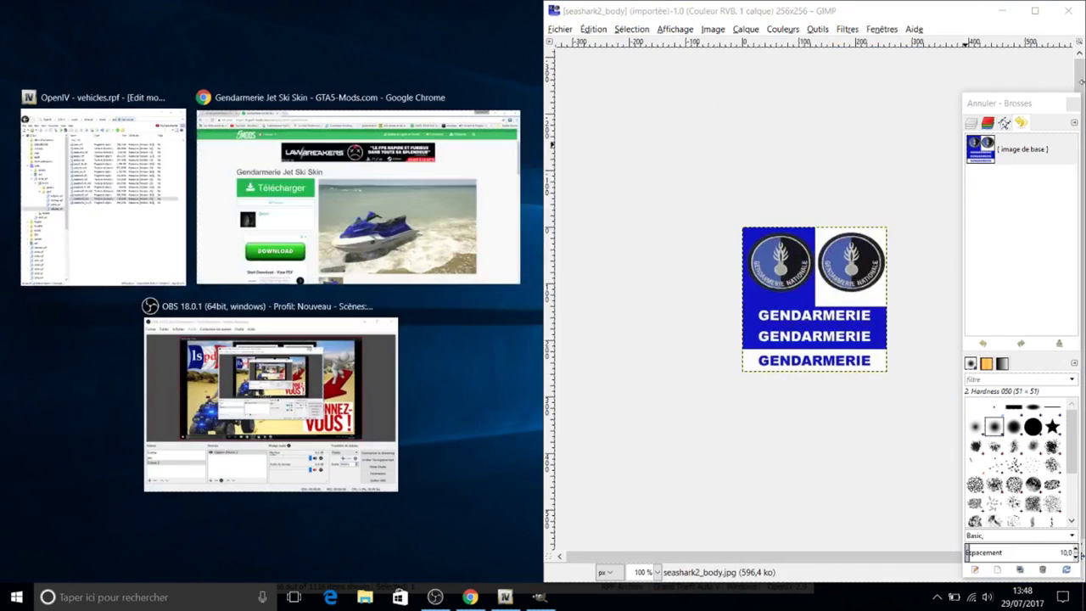
click(91, 205)
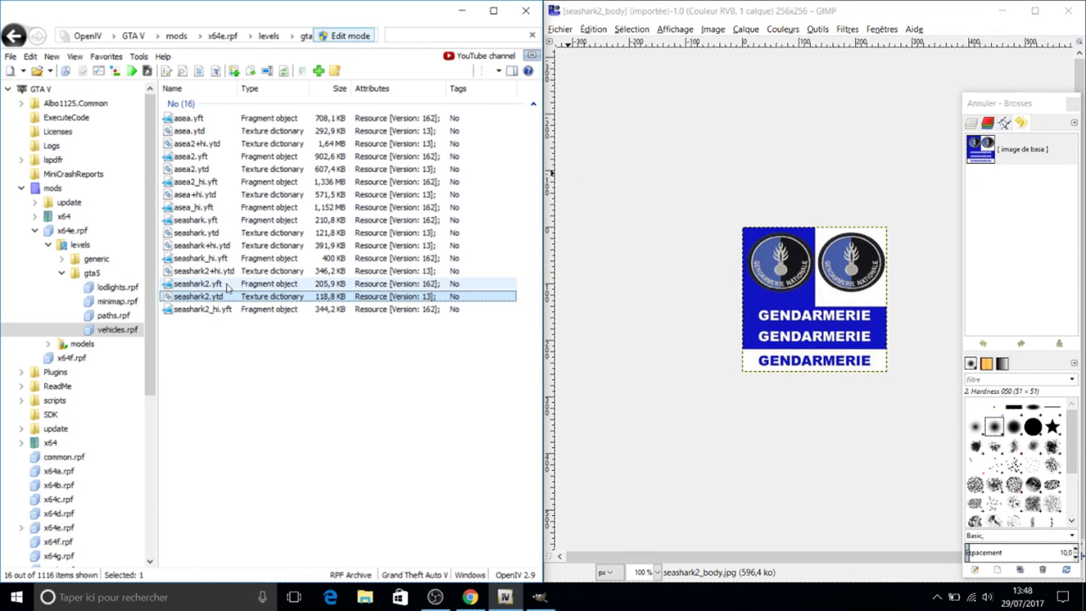
Open the seashark2.yft preview, zoom the GIMP texture to 300%, and move the Layers dock aside.
double_click(226, 284)
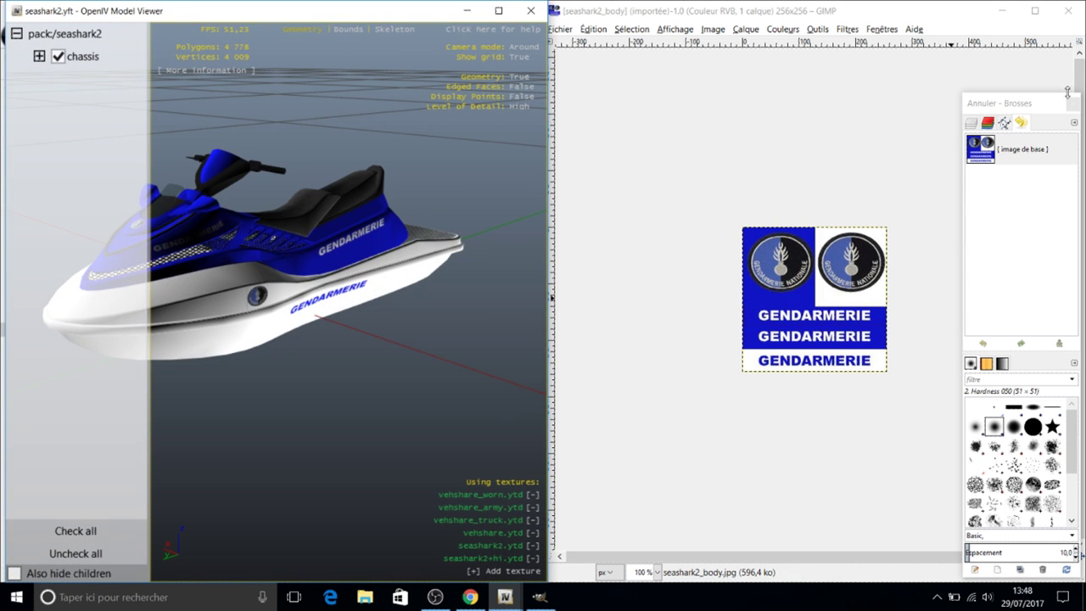
drag(1037, 108, 1084, 346)
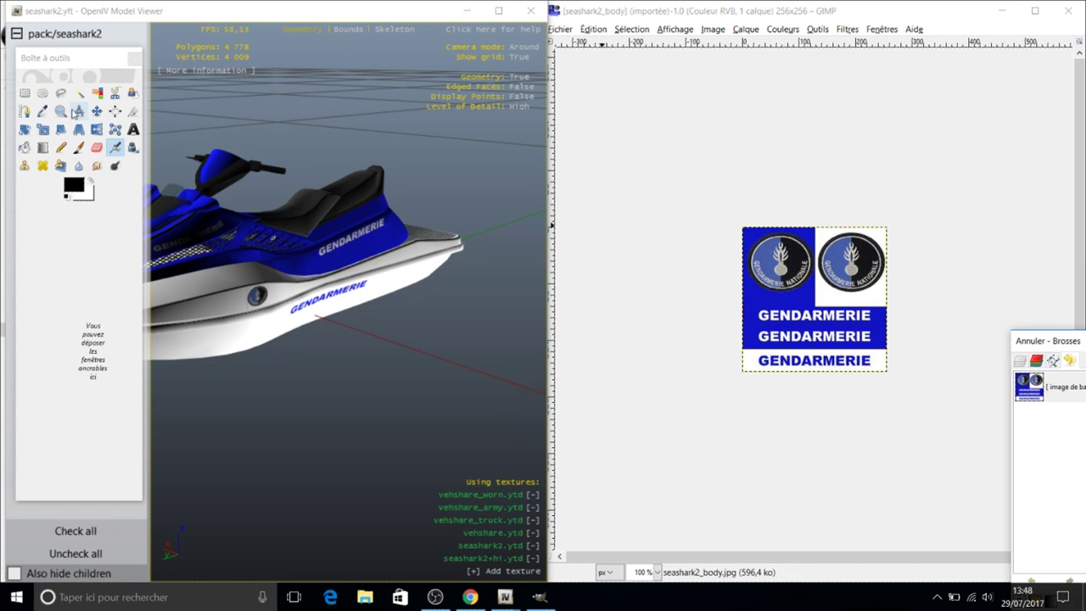
click(61, 111)
click(808, 345)
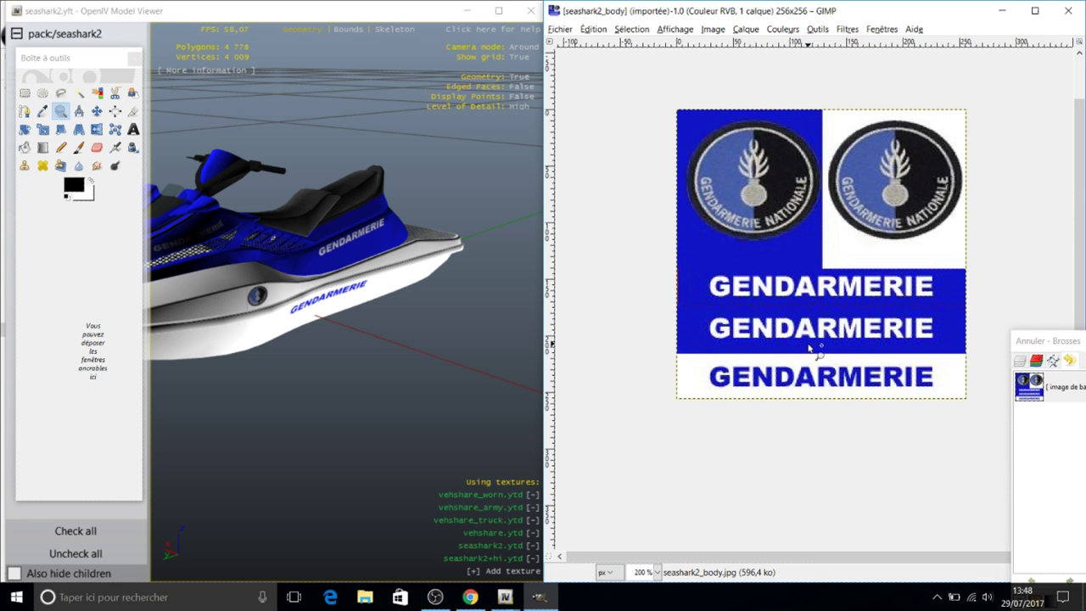
click(808, 345)
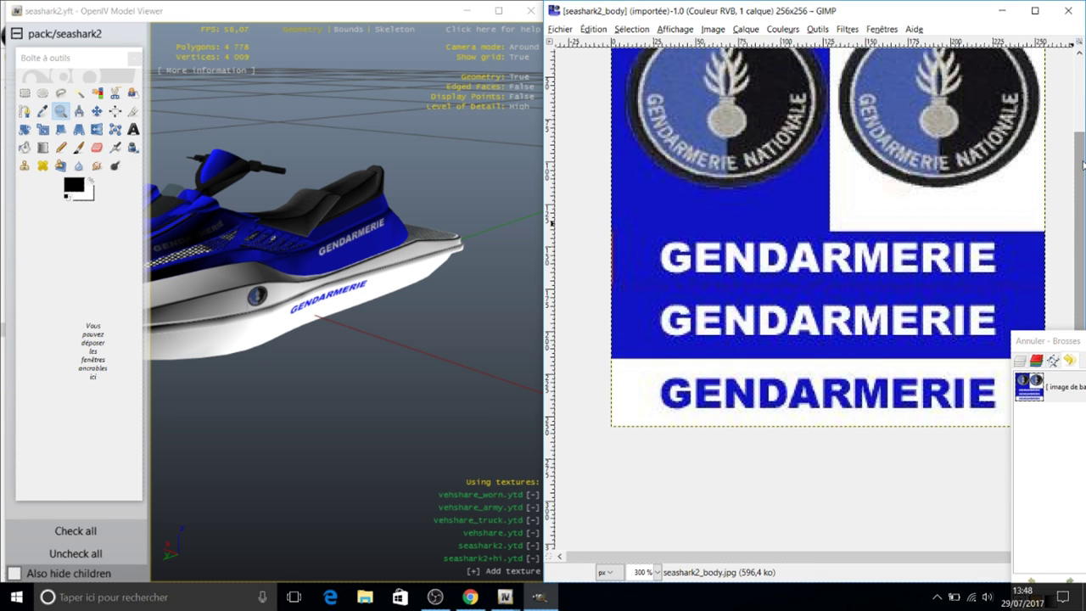
scroll(1080, 153, up, 3)
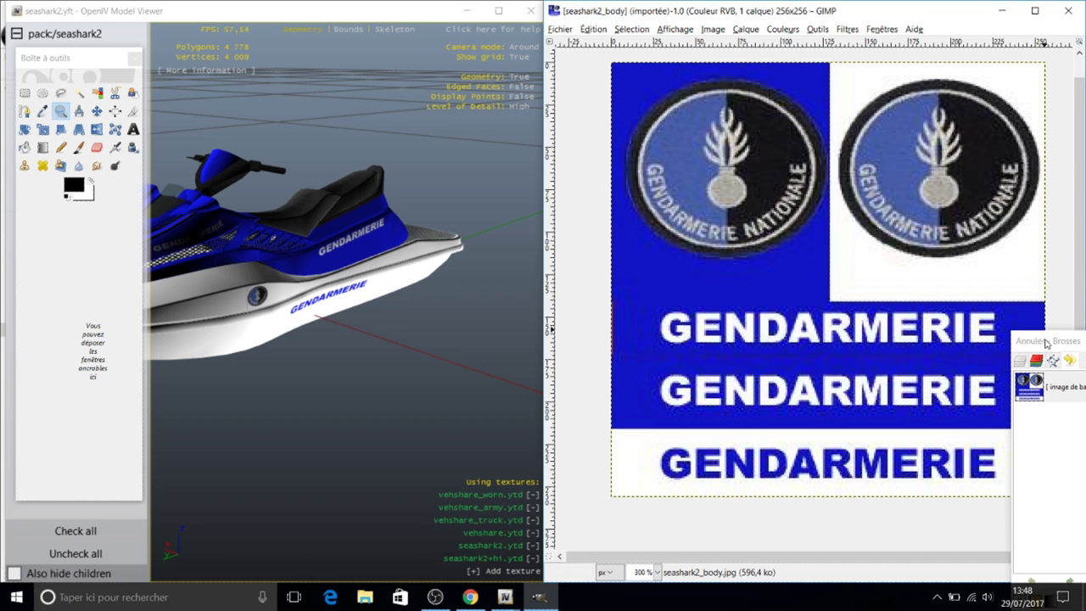
drag(1046, 332, 1070, 583)
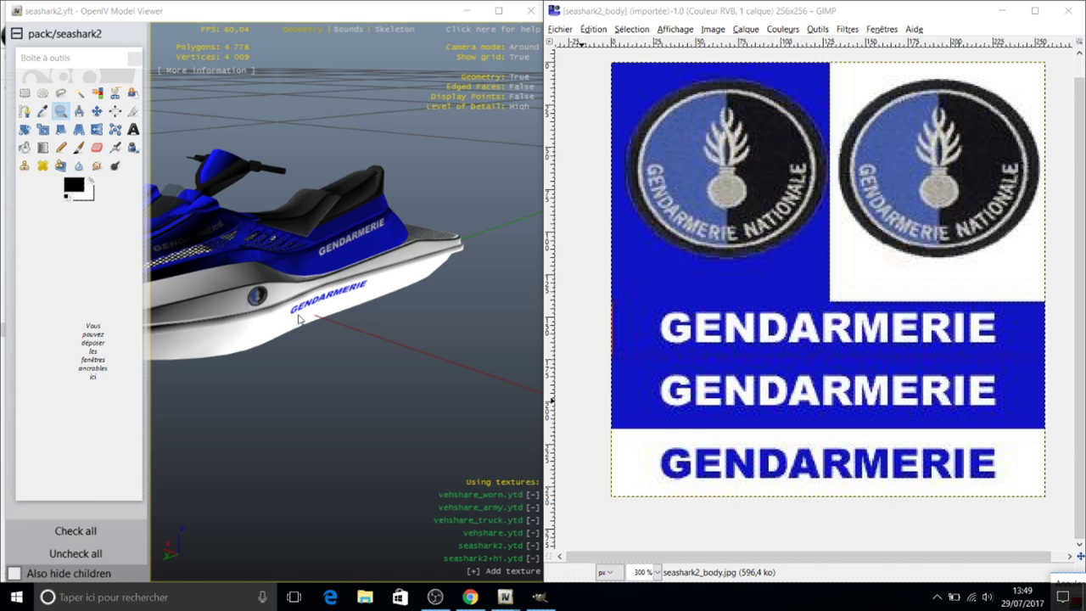
Rotate and zoom the jet ski in the Model Viewer to inspect its side decal.
drag(301, 320, 250, 286)
scroll(250, 286, up, 3)
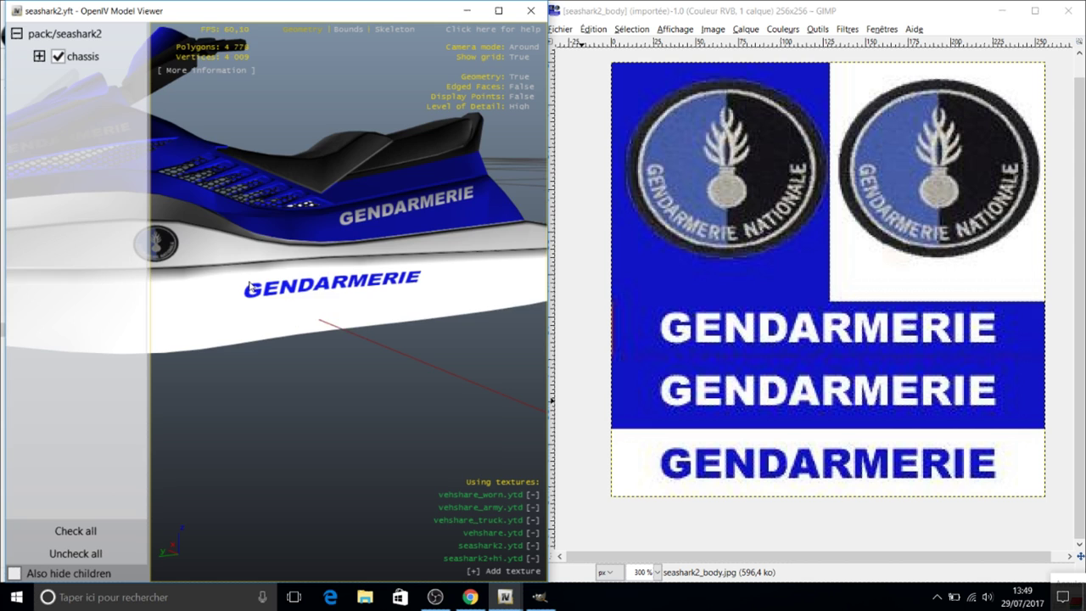
scroll(364, 286, up, 5)
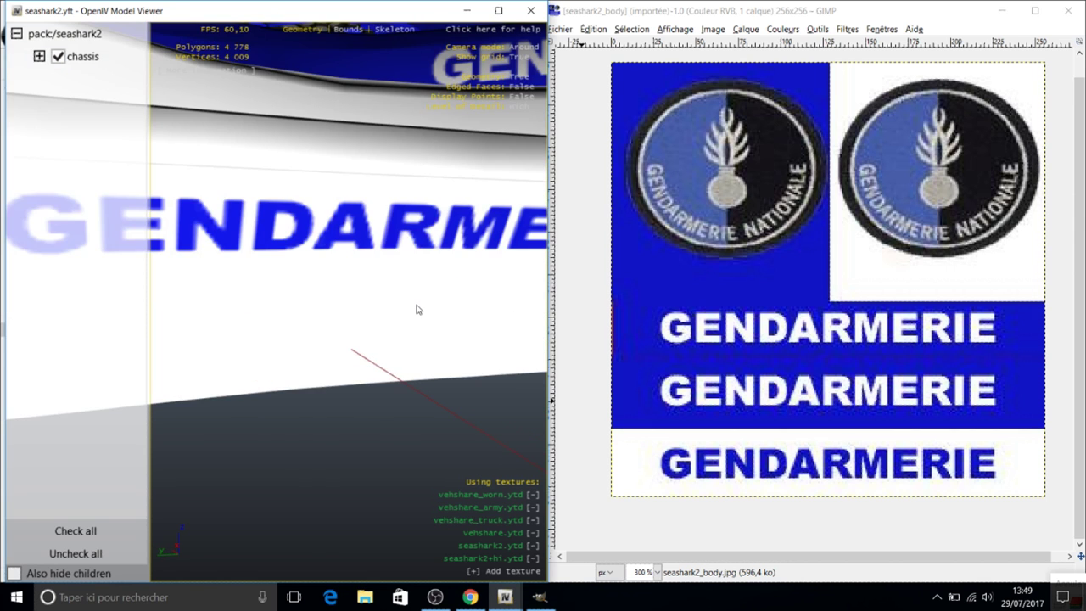
scroll(416, 308, down, 3)
scroll(361, 269, down, 2)
scroll(371, 320, down, 2)
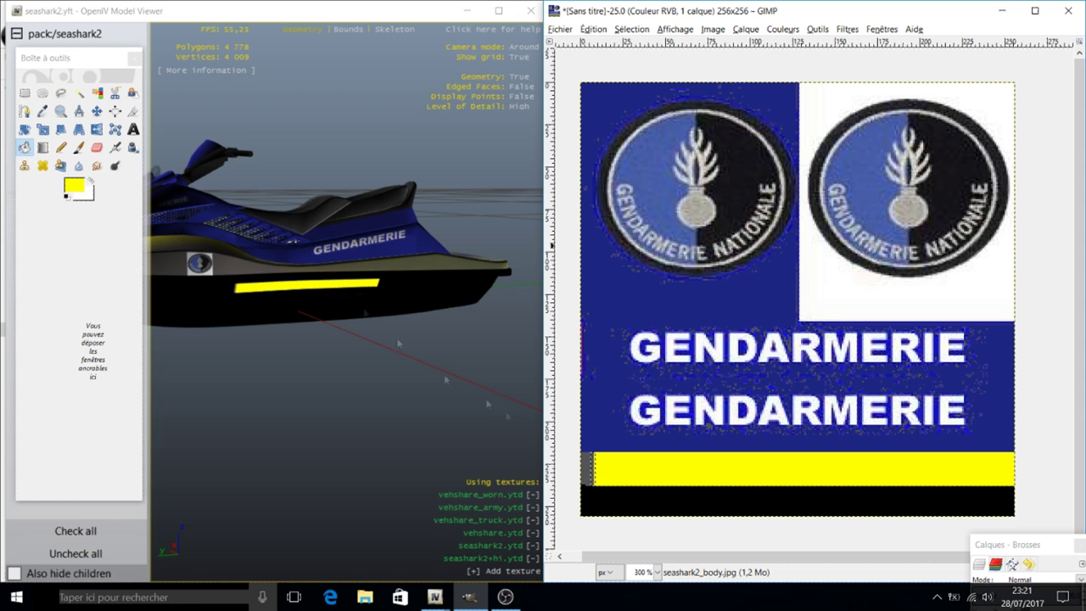
Add dark grey GENDARMERIE text at size 22 on the yellow stripe, nudged slightly right.
key(t)
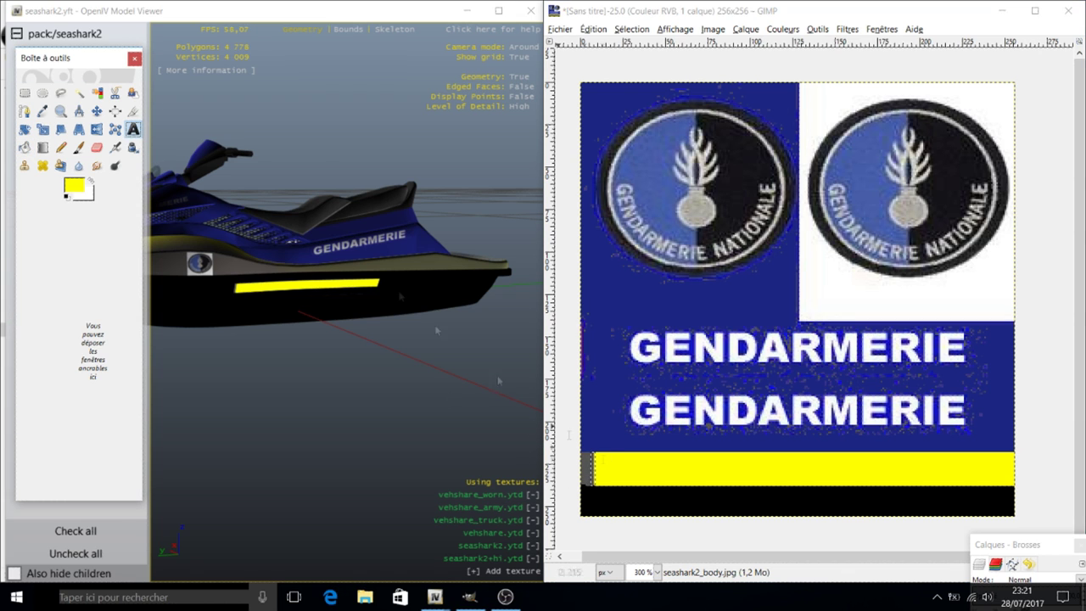
drag(598, 454, 986, 486)
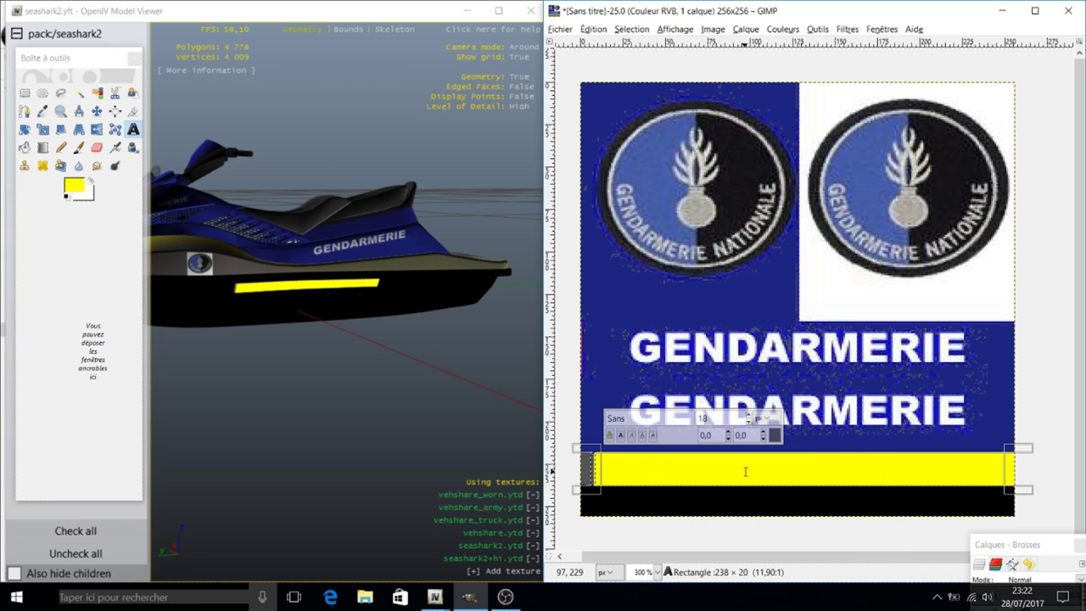
text(g)
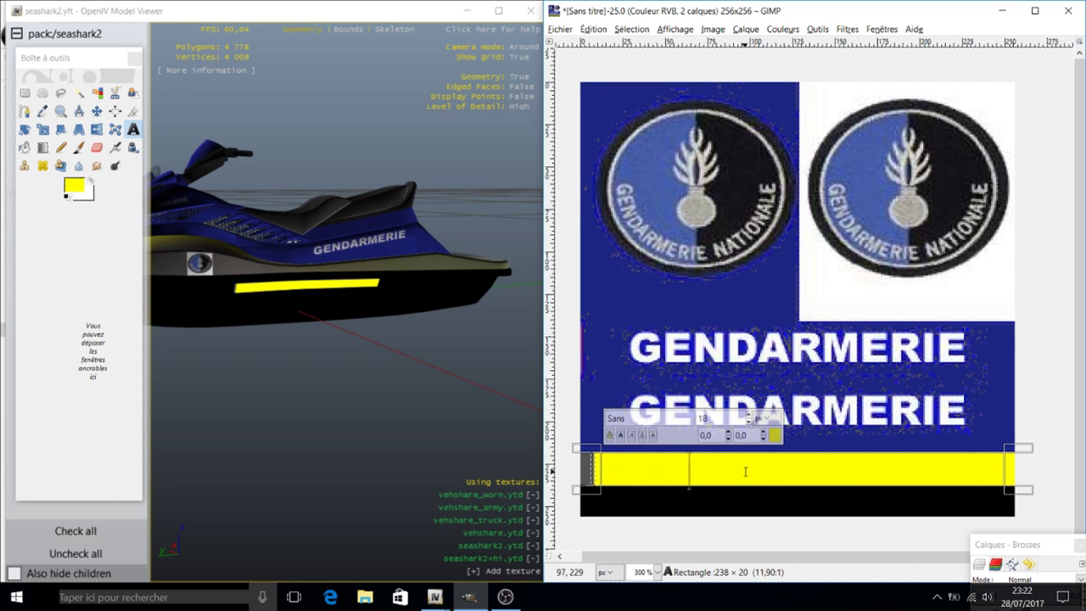
drag(830, 479, 598, 471)
click(774, 435)
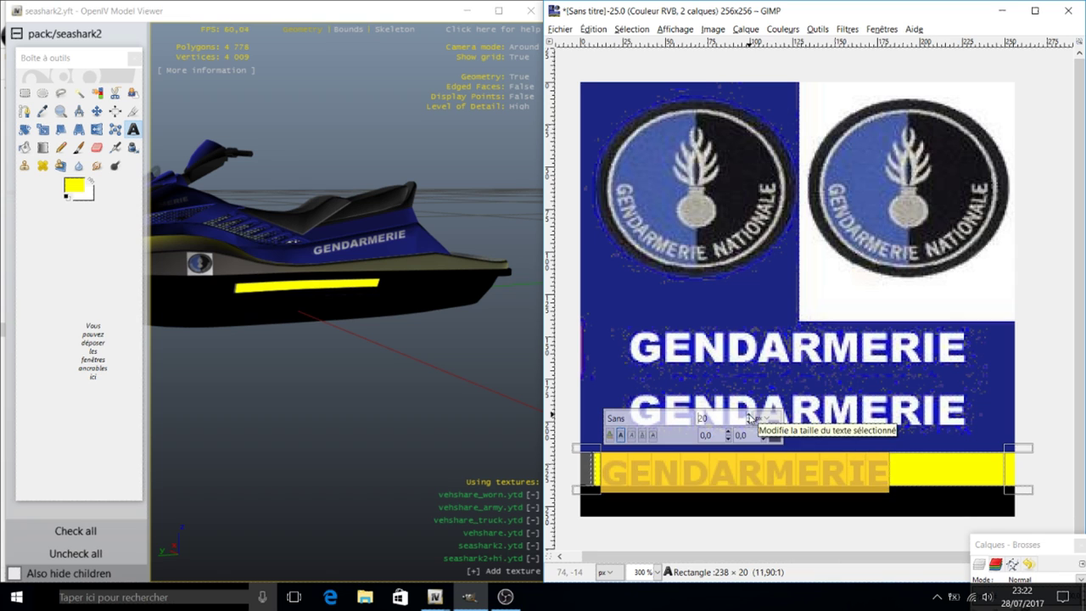
scroll(725, 417, up, 4)
drag(593, 444, 620, 445)
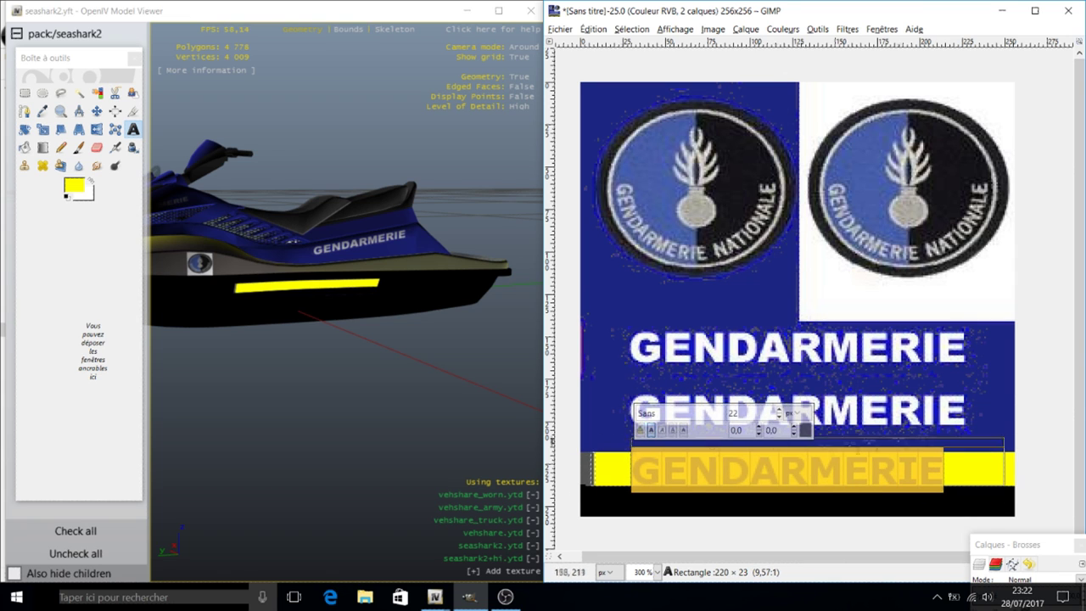
click(980, 413)
click(645, 466)
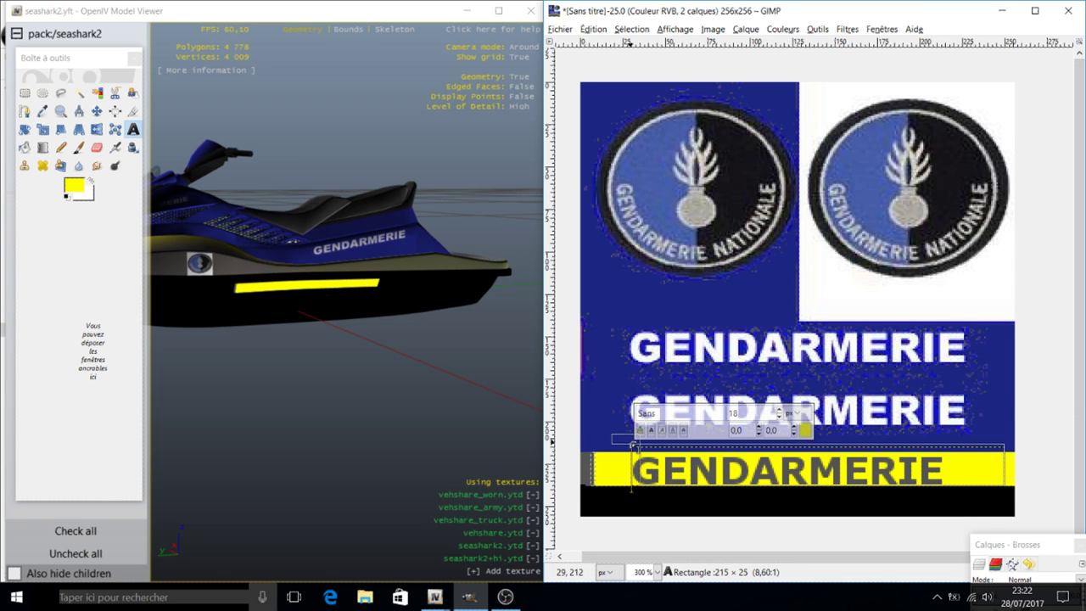
drag(622, 444, 631, 443)
Set the foreground to dark grey and select a rectangle across the top of the texture.
click(25, 147)
click(74, 185)
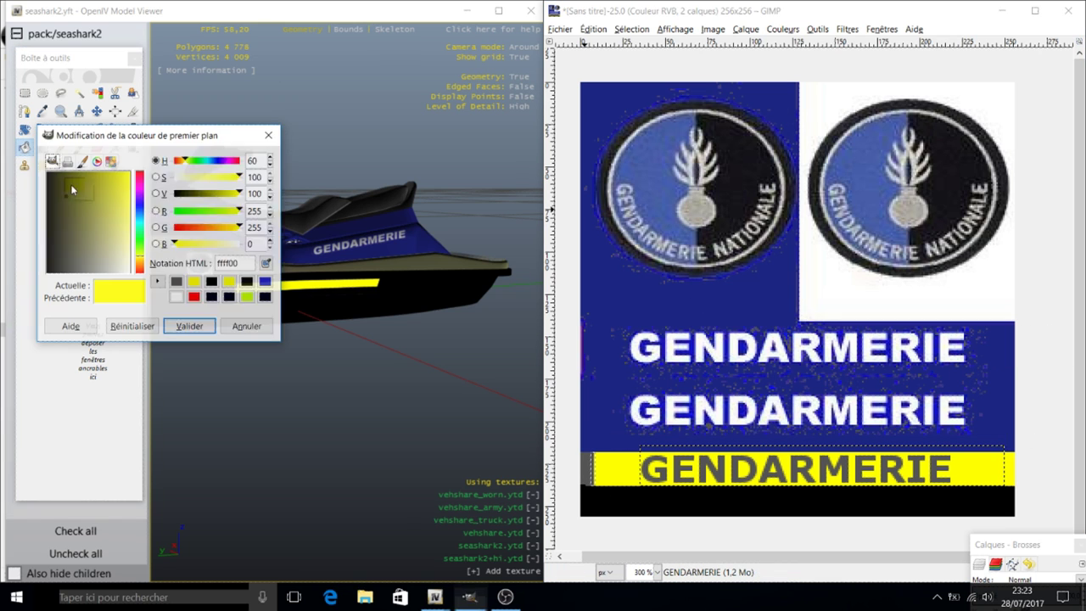
click(190, 322)
click(25, 92)
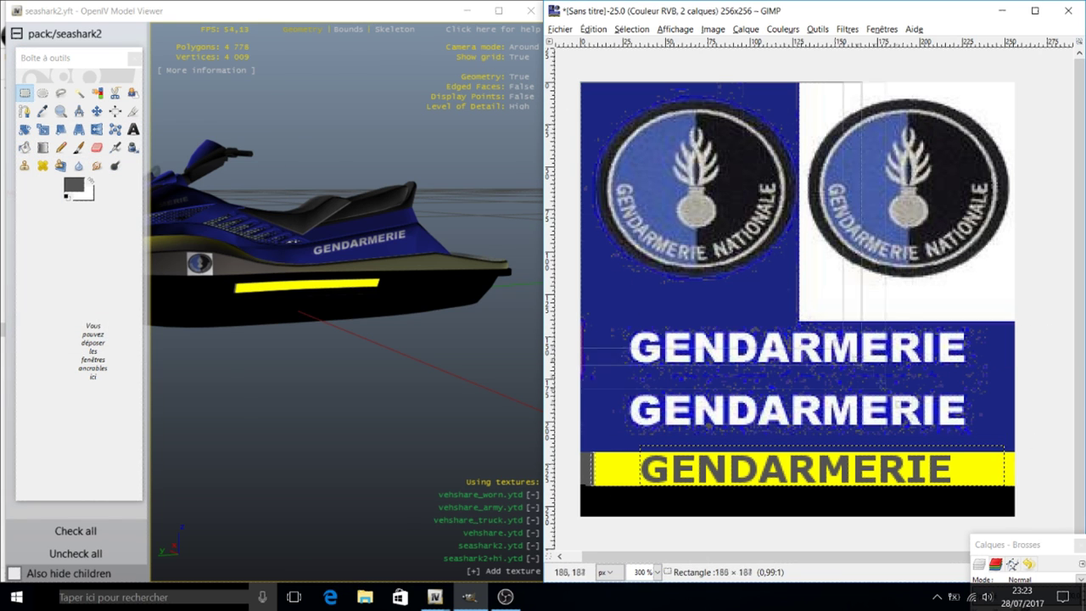
drag(580, 83, 1014, 449)
key(shift+b)
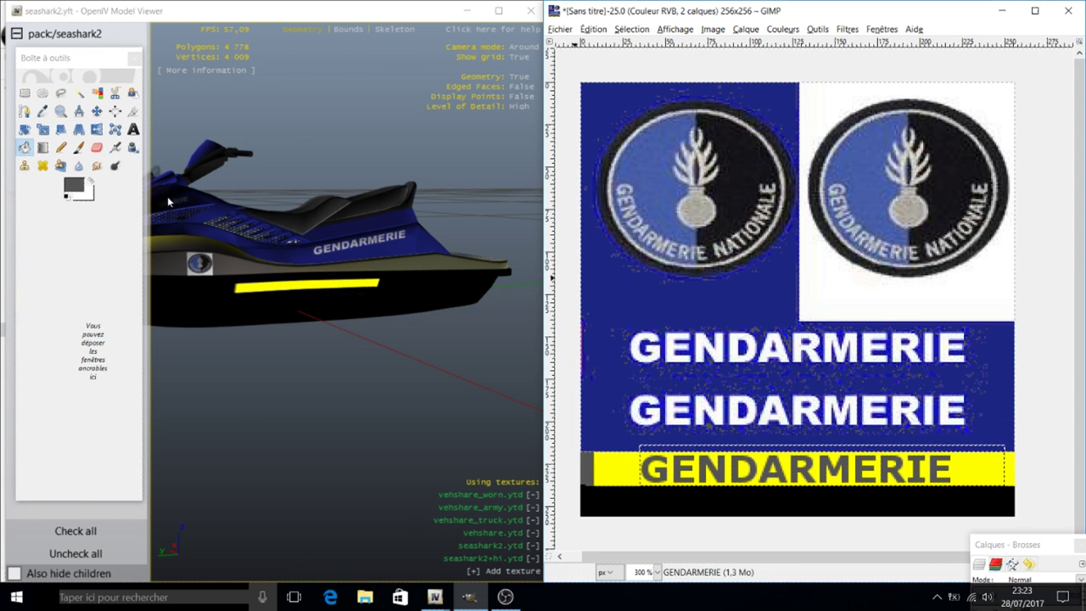
click(74, 185)
click(190, 322)
click(24, 93)
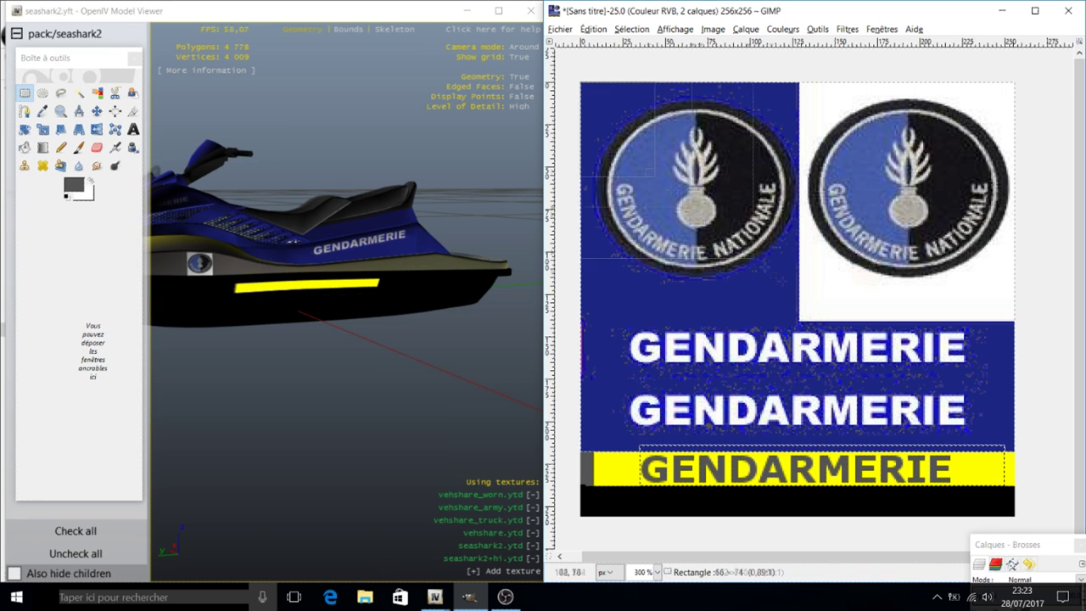
key(u)
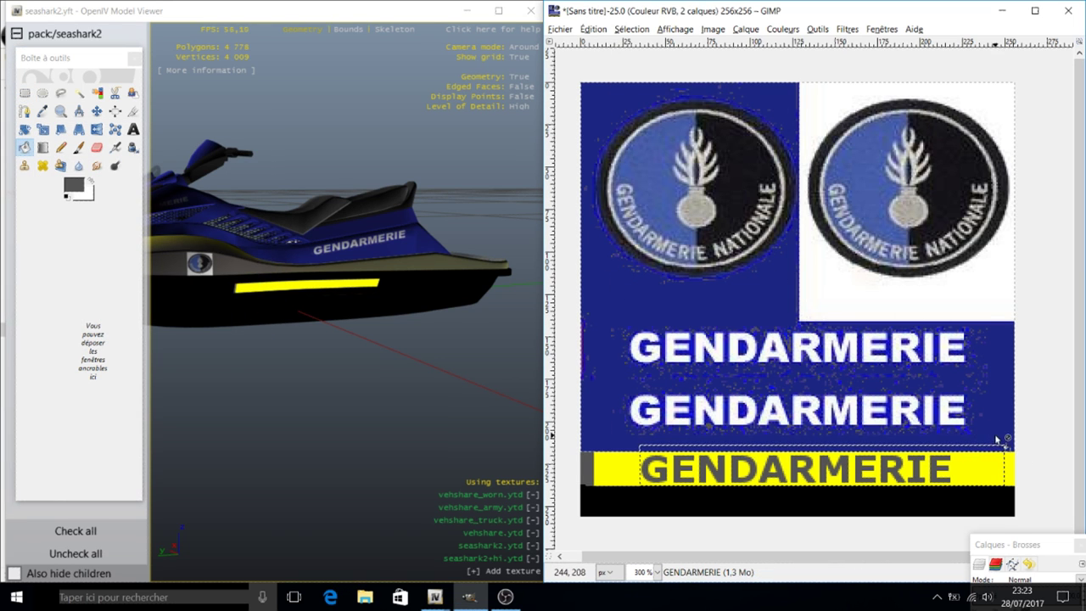
Overwrite Desktop seashark2_body.jpg with the GENDARMERIE-text texture via Export As, confirming Replace.
click(560, 29)
click(594, 228)
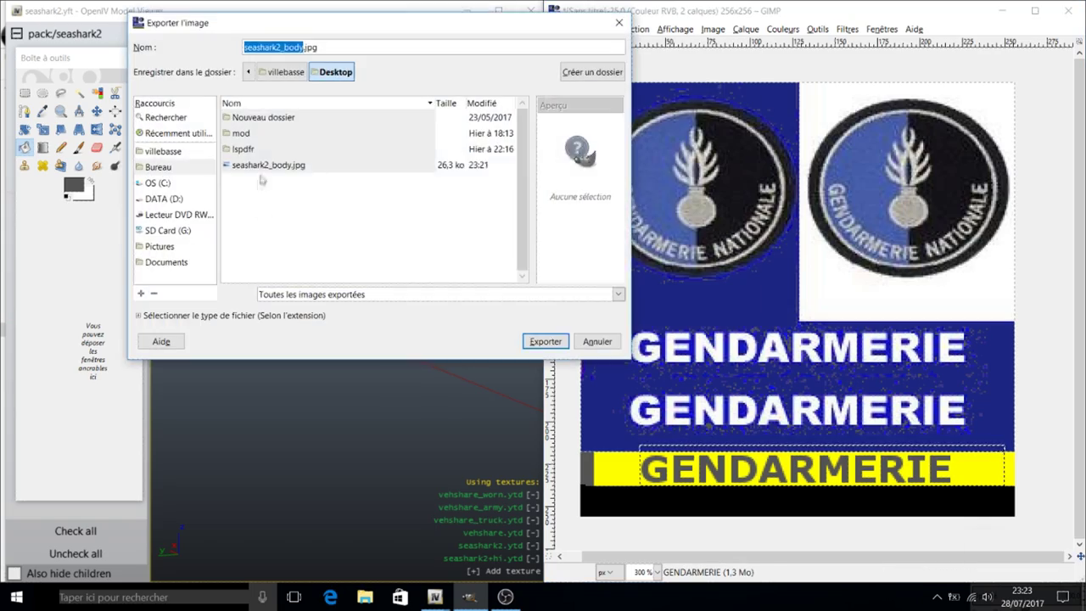
click(546, 341)
click(432, 252)
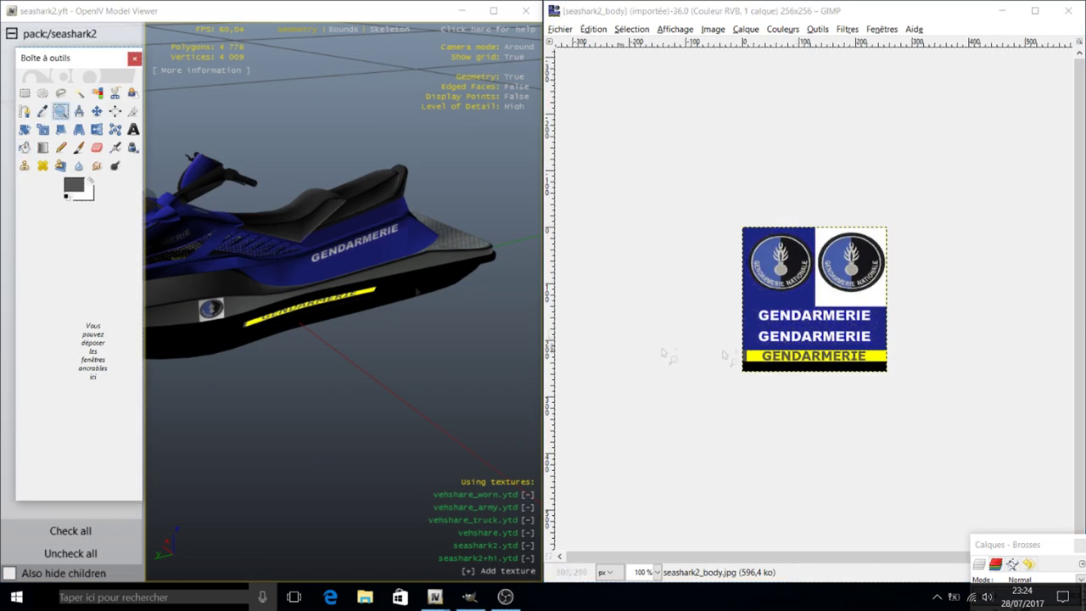
scroll(819, 240, up, 1)
Bucket-fill the blue background dark grey and brush grey over the top white edge.
click(24, 92)
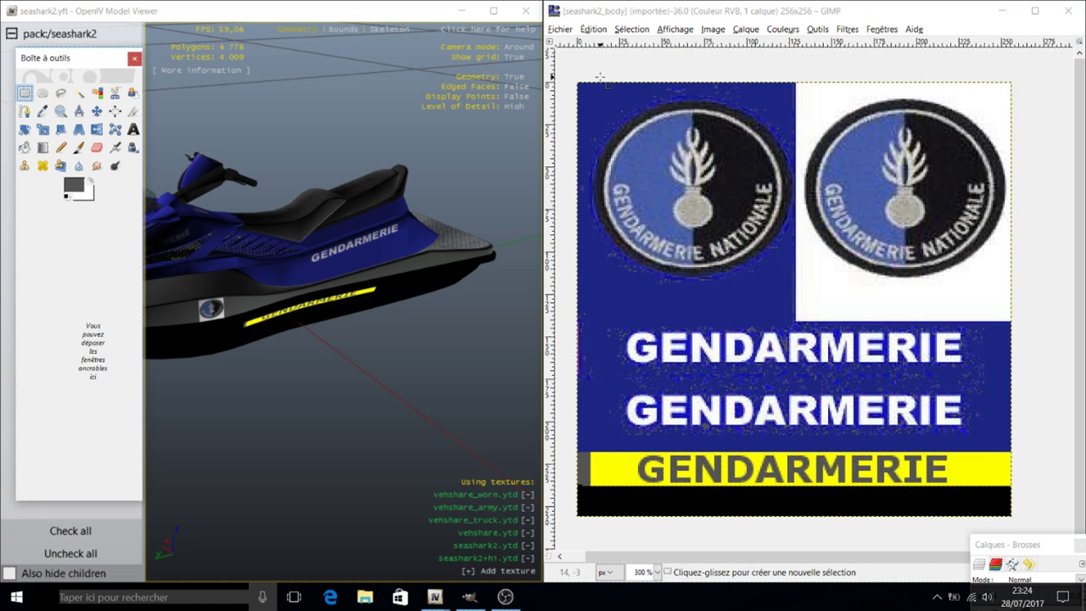
key(shift+b)
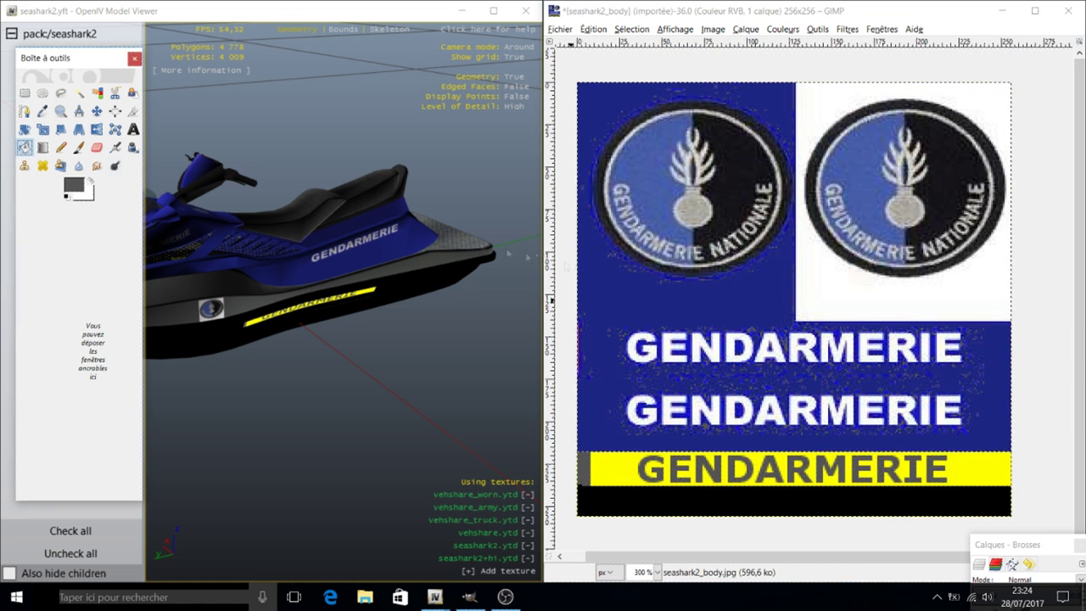
click(592, 271)
key(p)
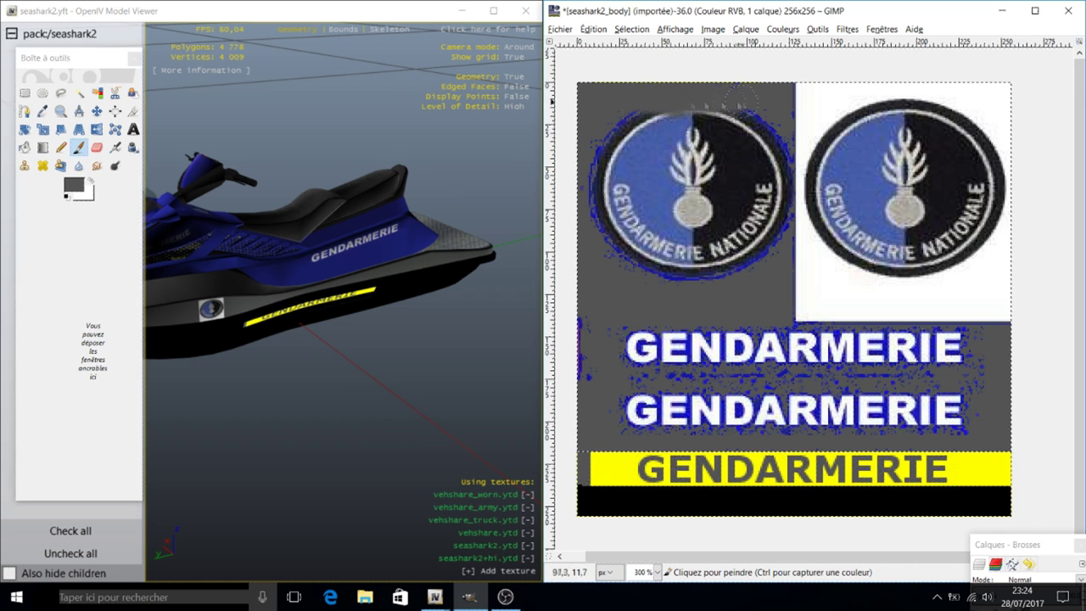
drag(789, 91, 1009, 88)
Brush grey over both Gendarmerie badges and their lettering until they disappear.
drag(619, 255, 636, 119)
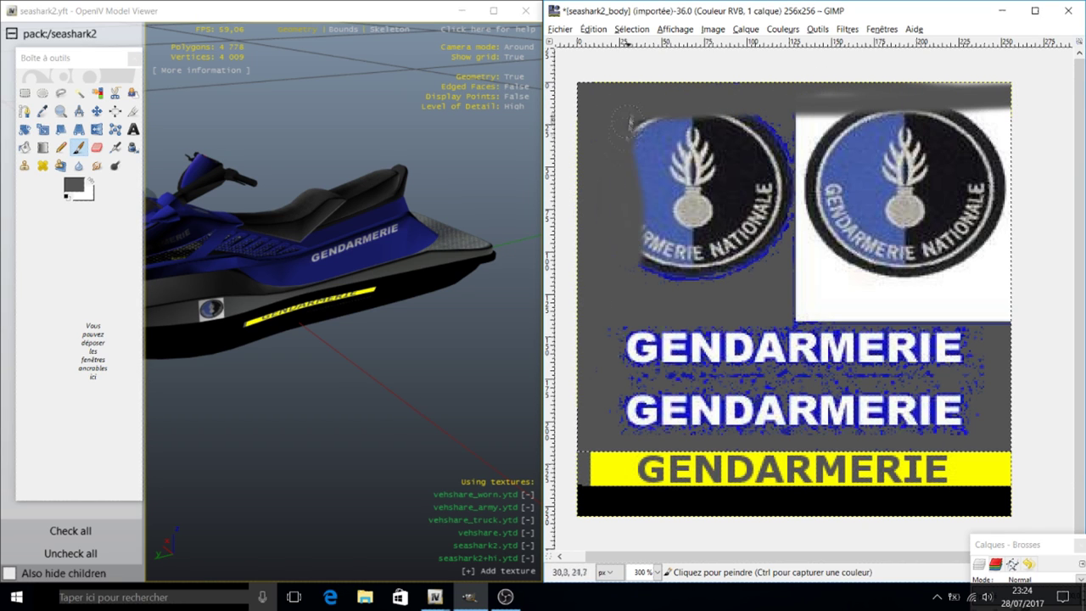
drag(797, 119, 984, 115)
mouse_move(660, 272)
mouse_down()
mouse_move(659, 198)
mouse_move(777, 254)
mouse_move(810, 312)
mouse_up()
mouse_move(909, 318)
mouse_down()
mouse_move(1018, 322)
mouse_move(1001, 279)
mouse_move(1001, 102)
mouse_move(905, 82)
mouse_move(788, 90)
mouse_move(716, 146)
mouse_up()
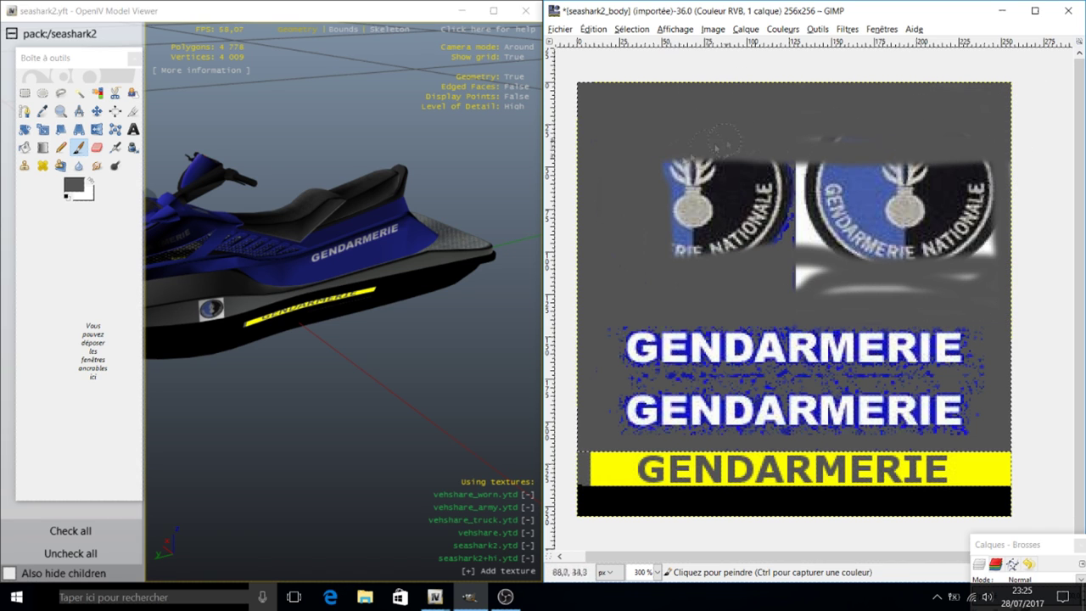
mouse_move(661, 190)
mouse_down()
mouse_move(734, 179)
mouse_move(993, 185)
mouse_up()
drag(736, 180, 992, 203)
drag(992, 204, 804, 200)
drag(905, 214, 823, 220)
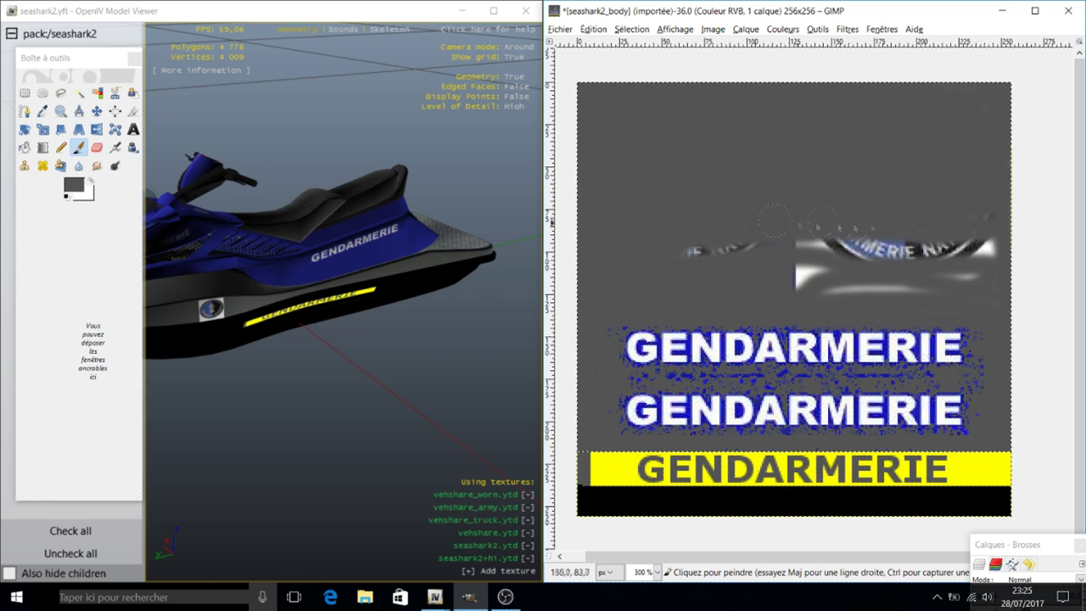
drag(963, 248, 848, 244)
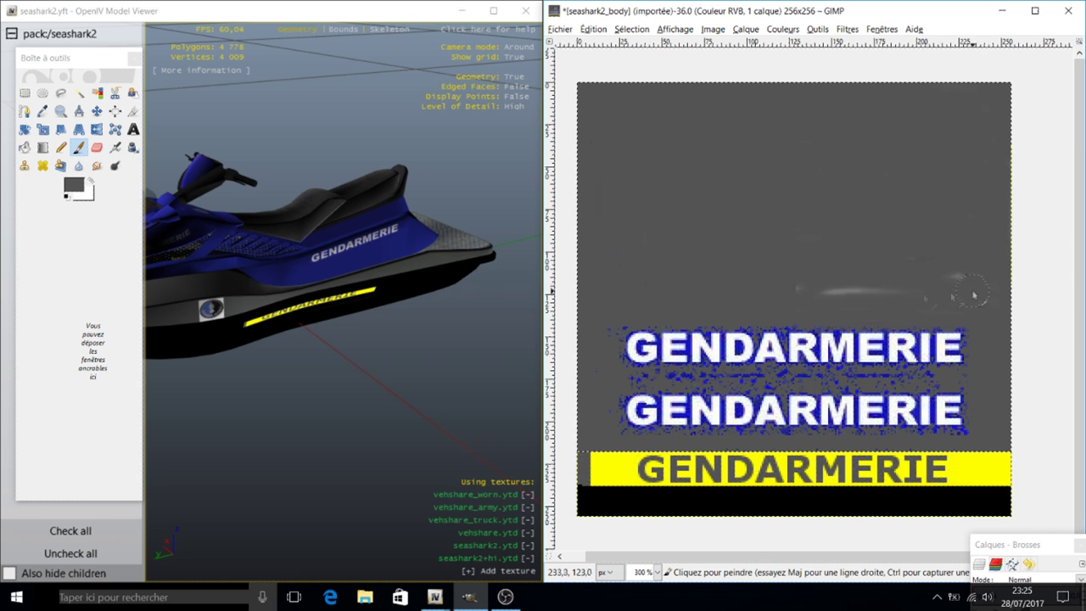
click(25, 92)
Fill a rectangle in the texture's top-left area with yellow.
drag(586, 100, 756, 291)
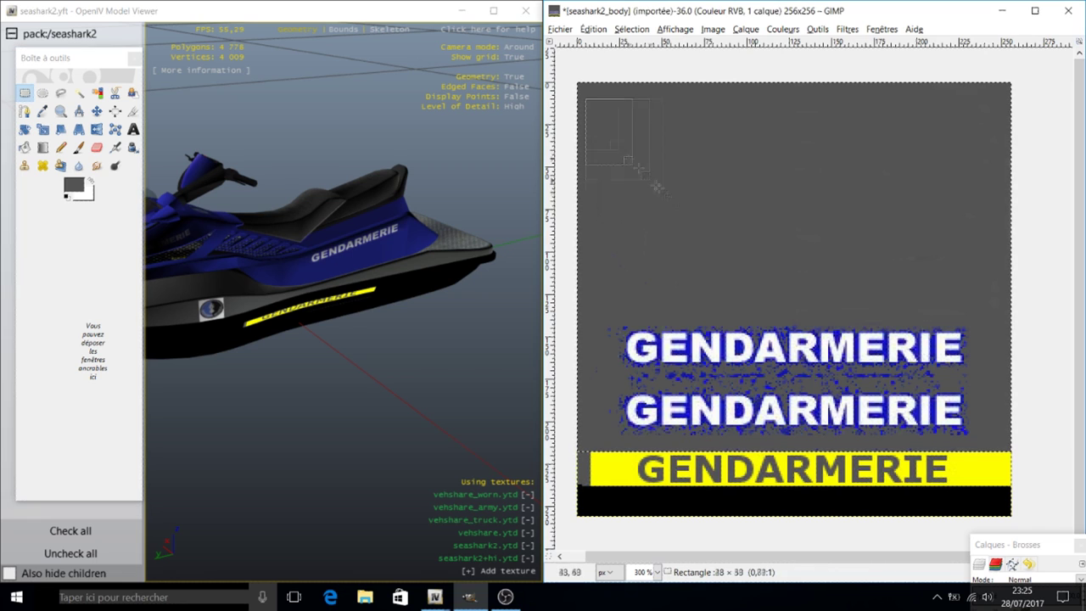
click(74, 185)
click(189, 322)
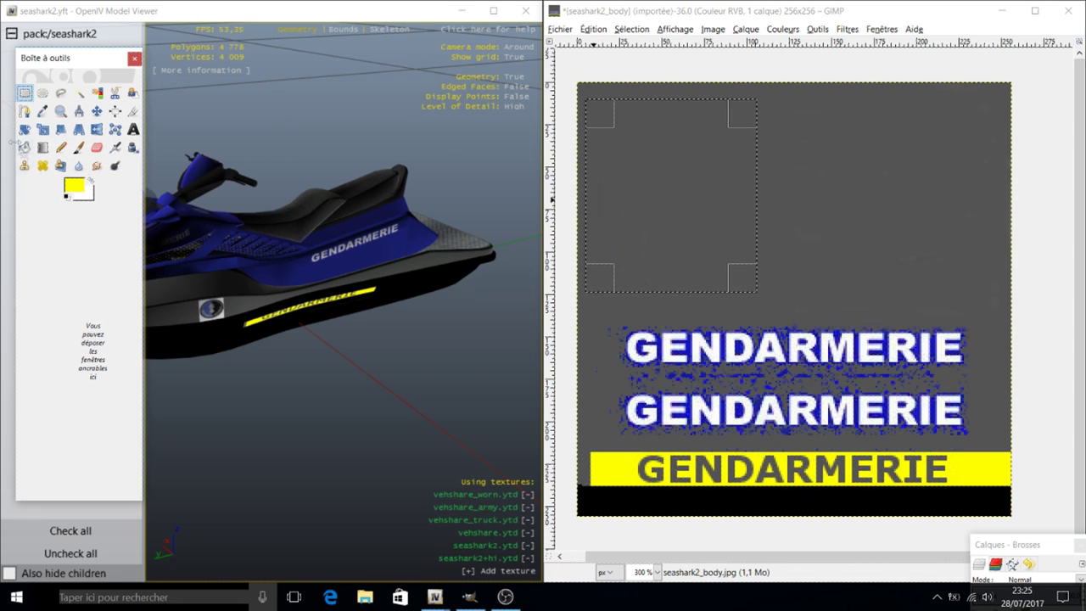
click(25, 146)
click(670, 195)
Select the yellow block's lower-left and lower-right corner triangles and fill them grey.
key(f)
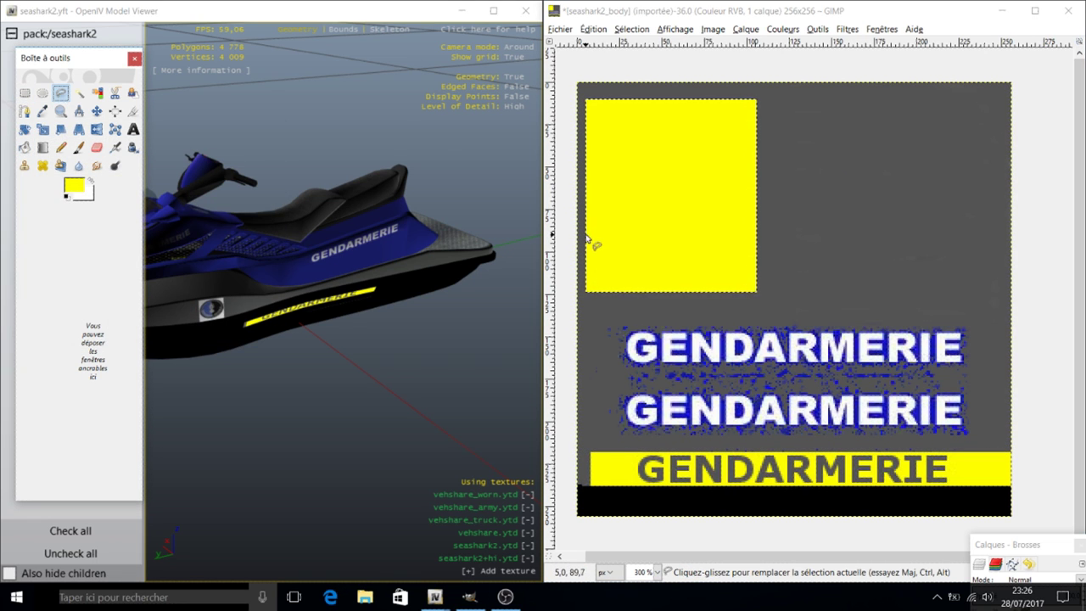
drag(588, 235, 635, 291)
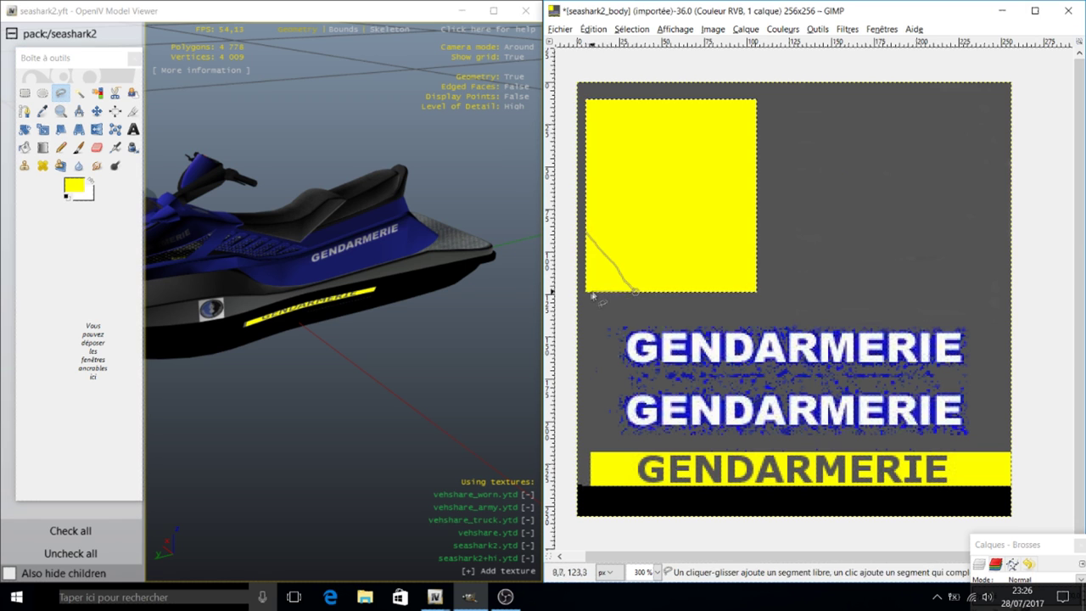
click(585, 235)
click(74, 185)
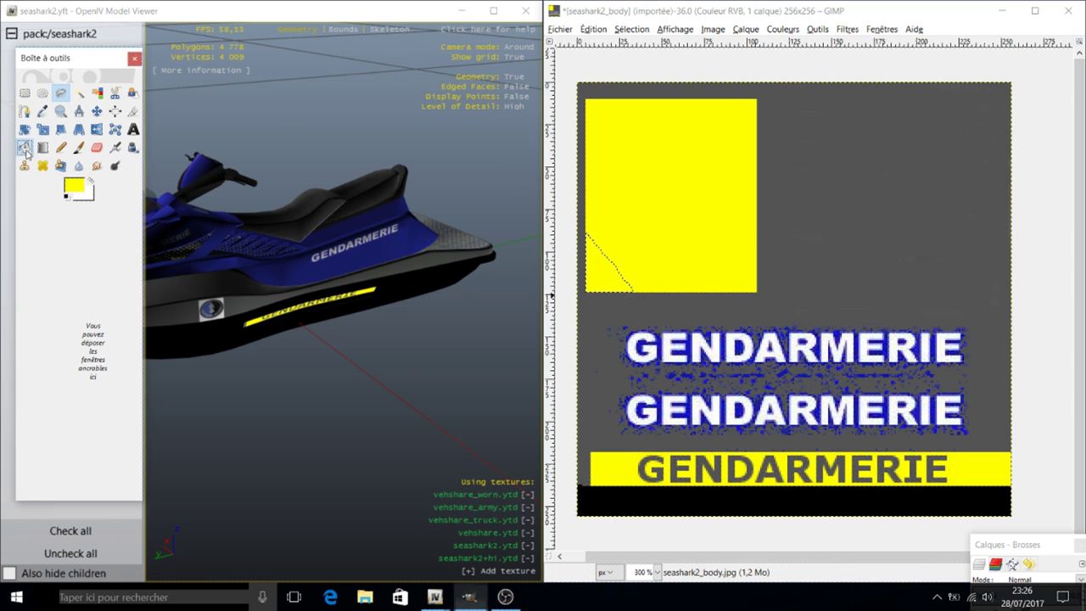
click(607, 271)
click(246, 322)
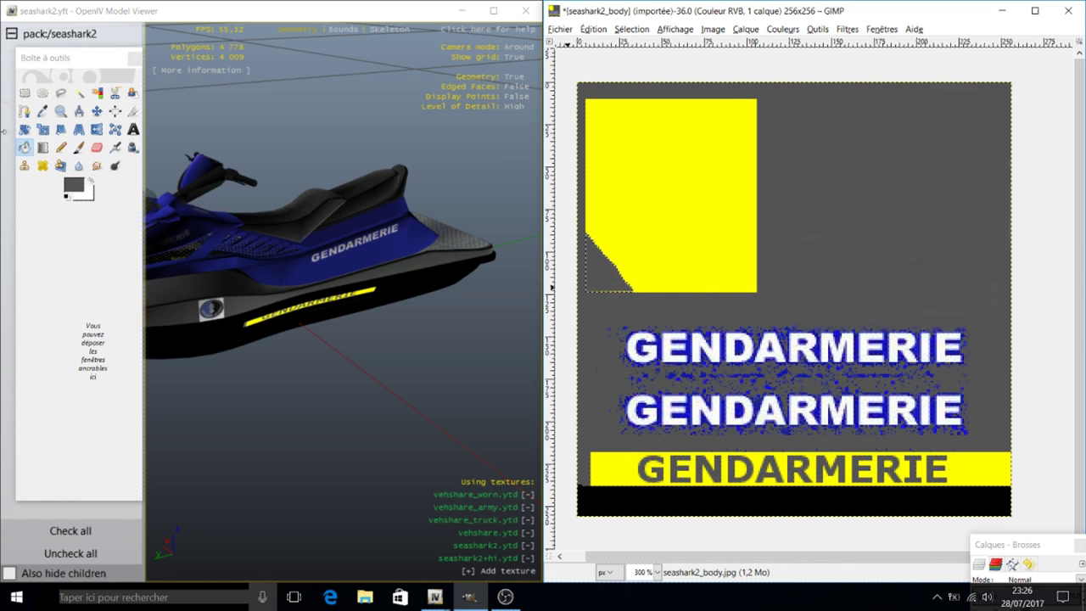
click(60, 92)
click(709, 292)
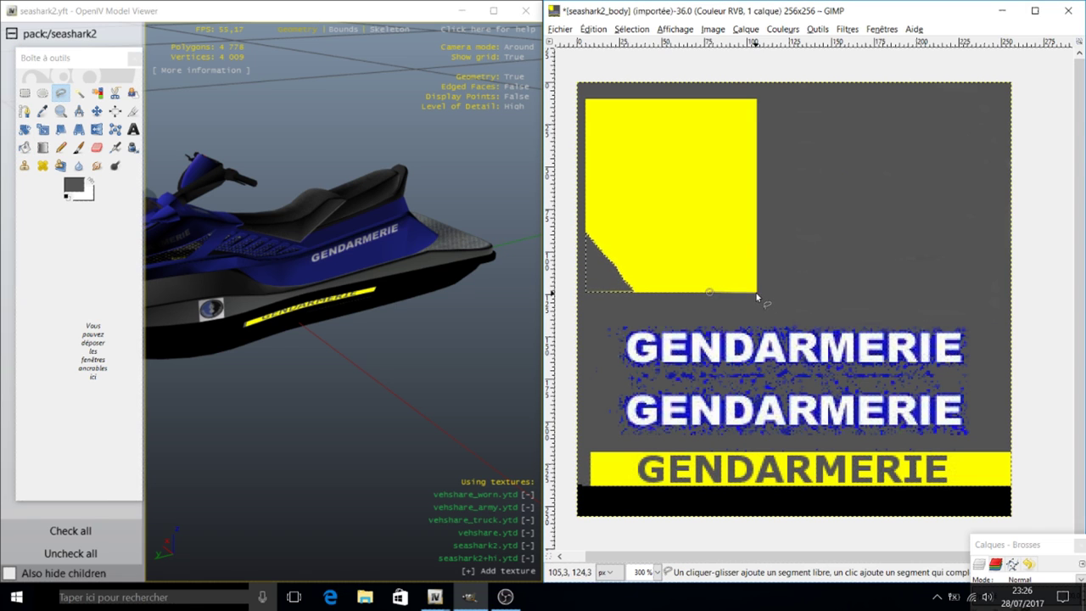
click(755, 244)
click(710, 291)
key(shift+b)
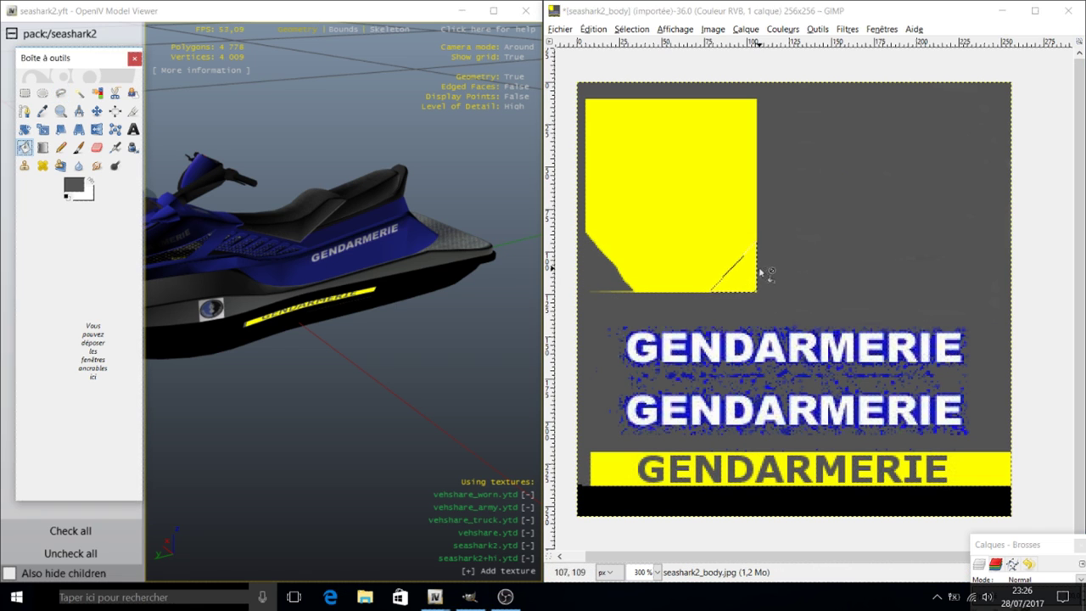
click(738, 270)
Outline another corner, then revert to before the triangle fills via Undo History.
click(58, 95)
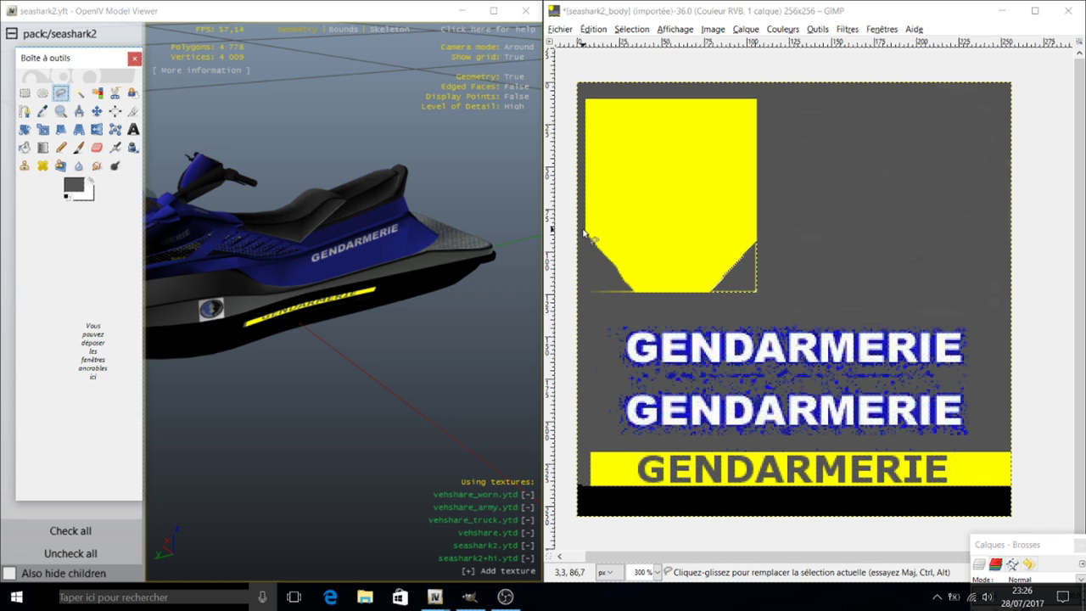
click(583, 234)
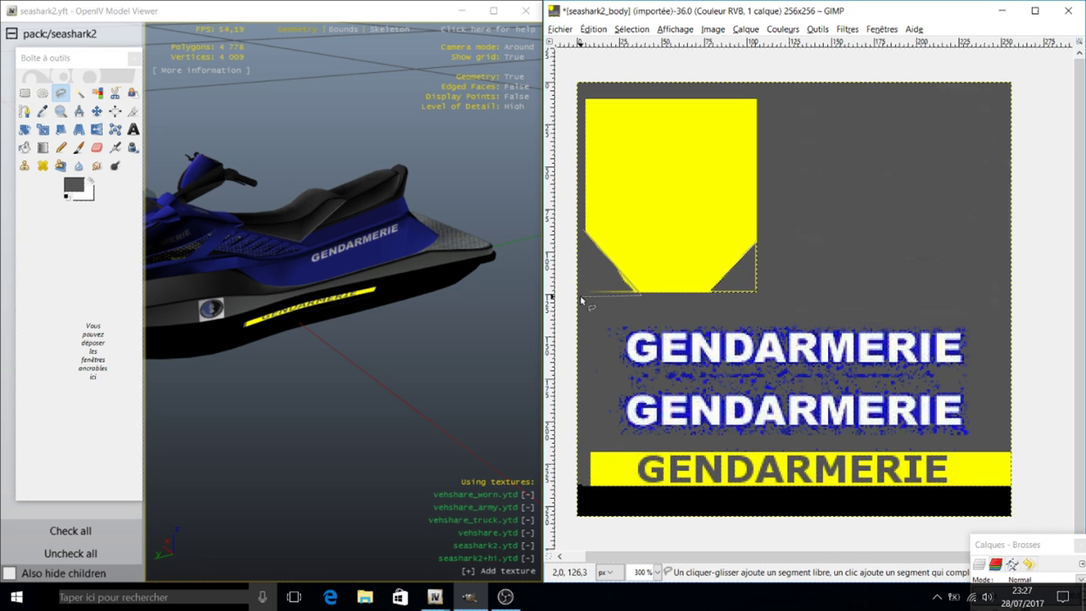
double_click(632, 295)
key(shift+b)
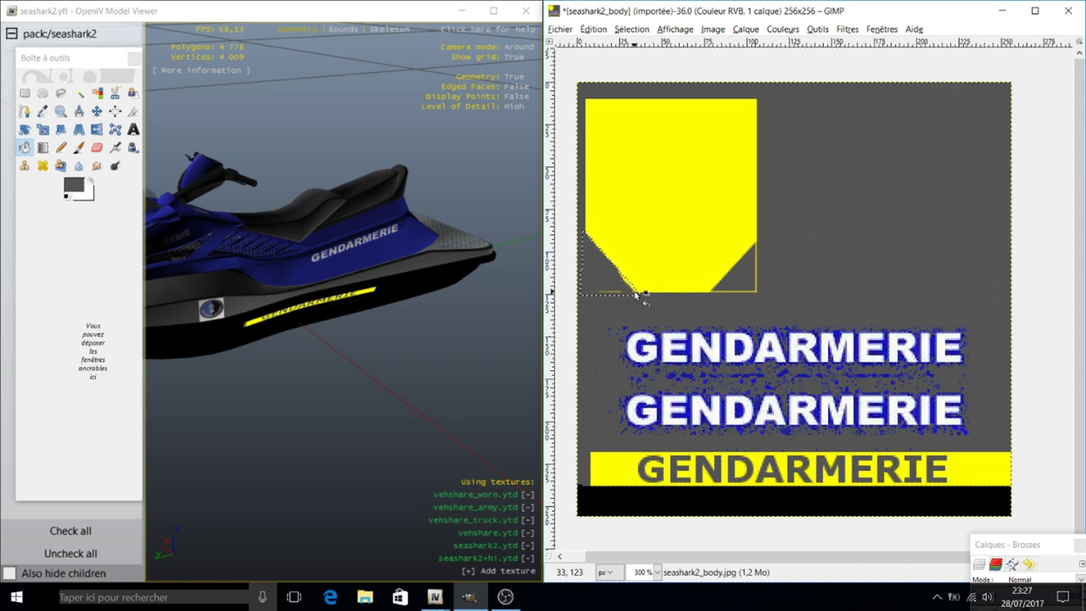
click(593, 29)
click(632, 85)
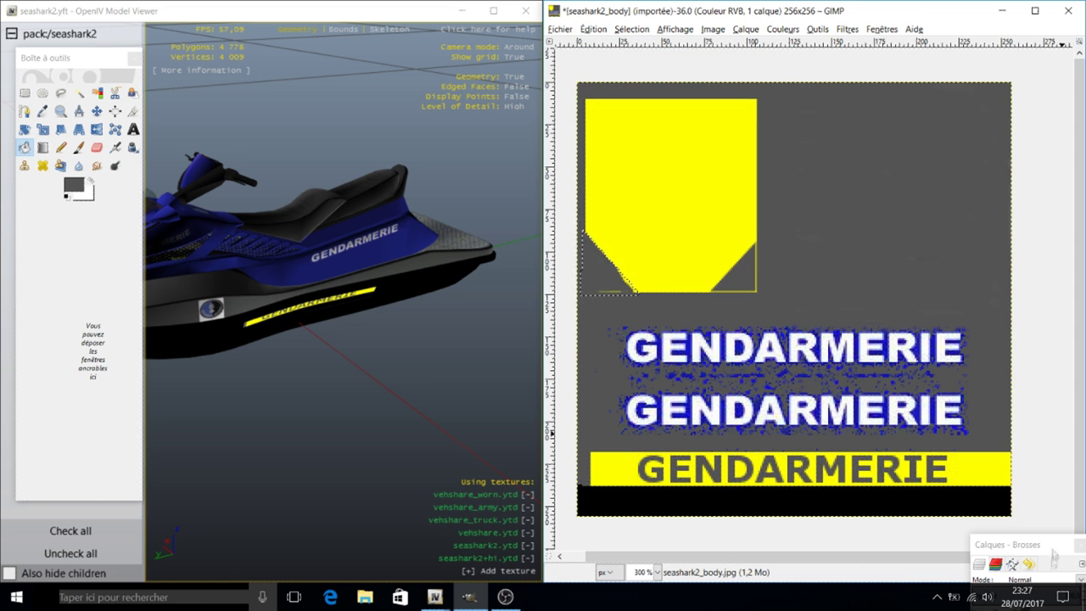
scroll(1059, 341, up, 5)
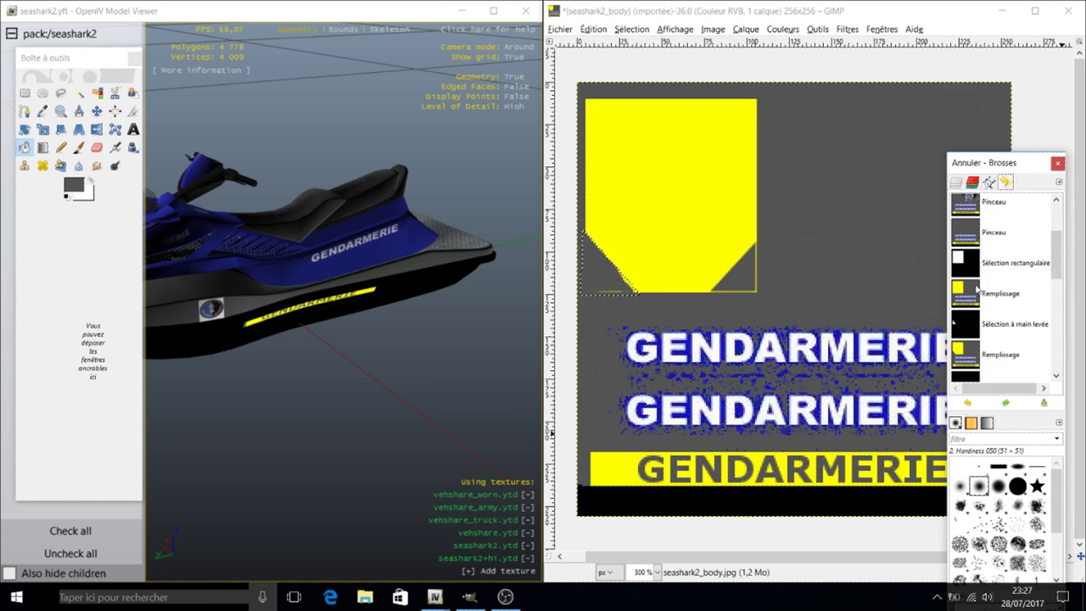
click(1001, 255)
Redo the lower-left and lower-right diagonal cuts, filling both corner triangles grey.
click(585, 293)
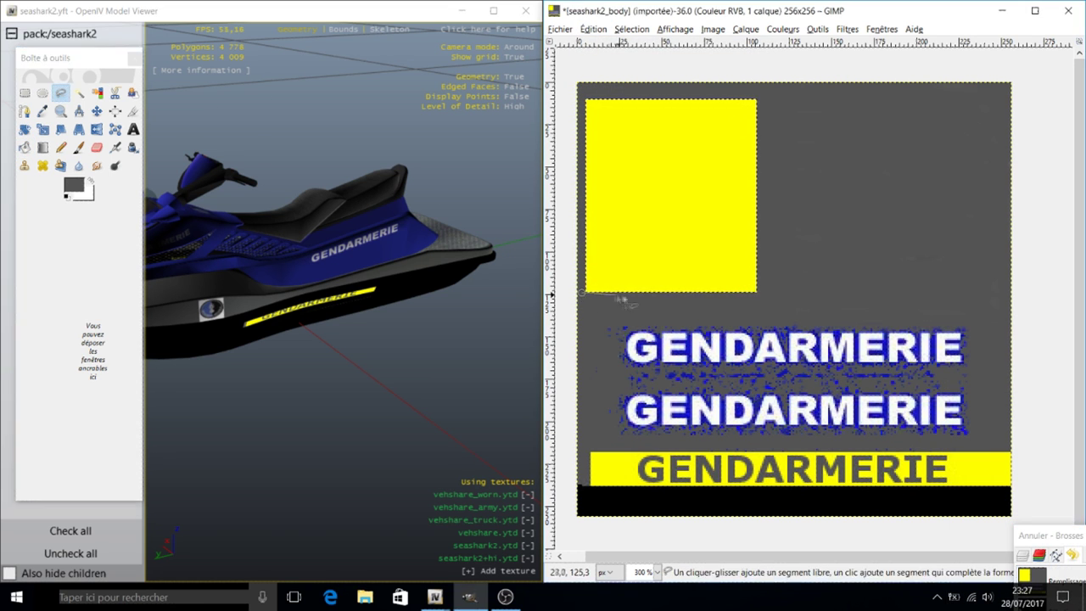
click(645, 293)
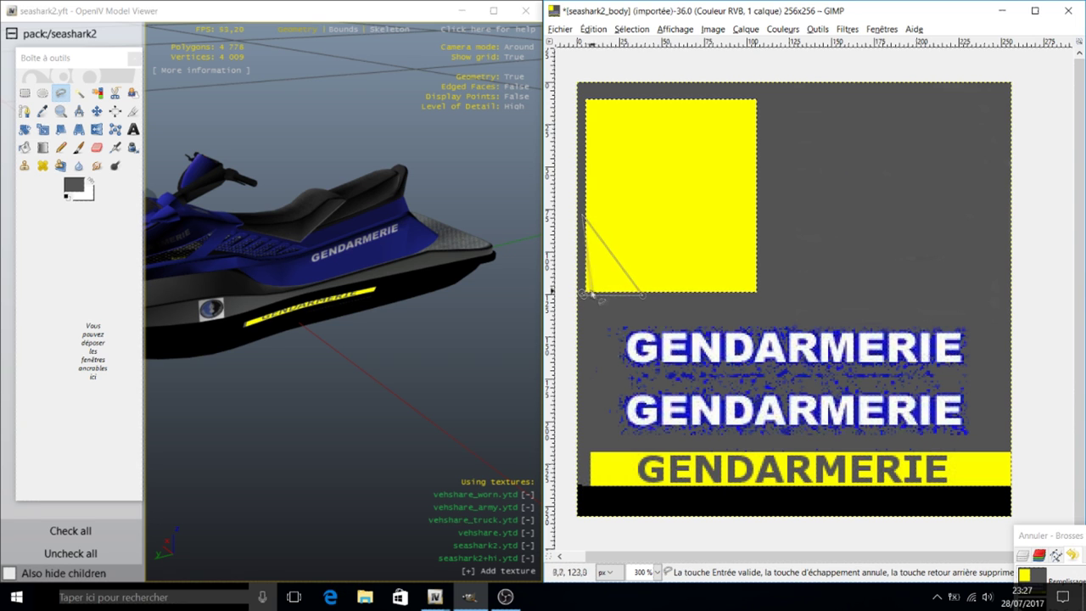
click(591, 294)
key(shift+b)
click(59, 95)
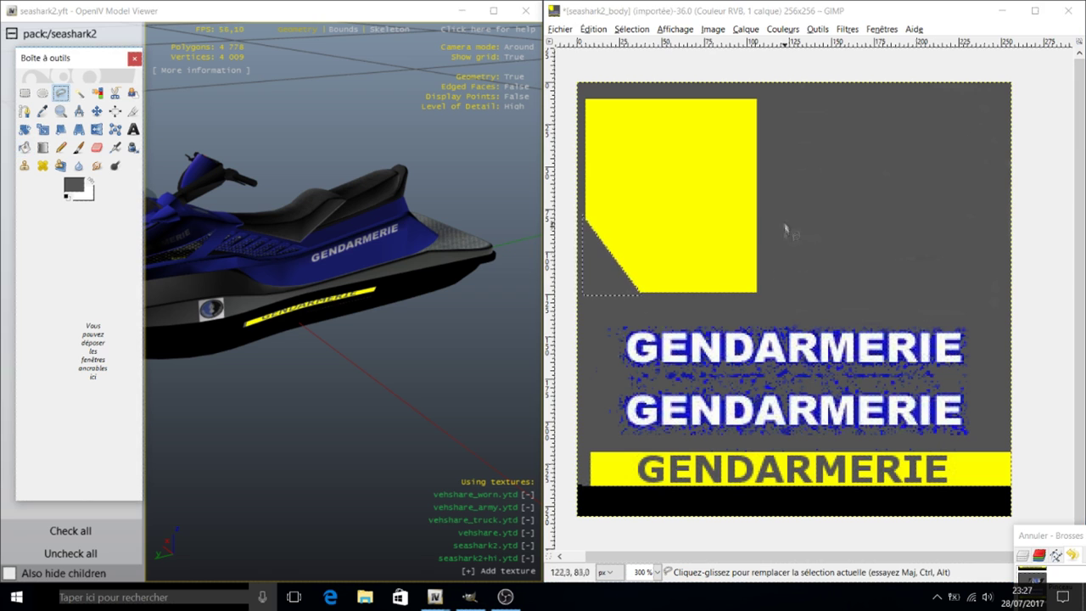
click(710, 294)
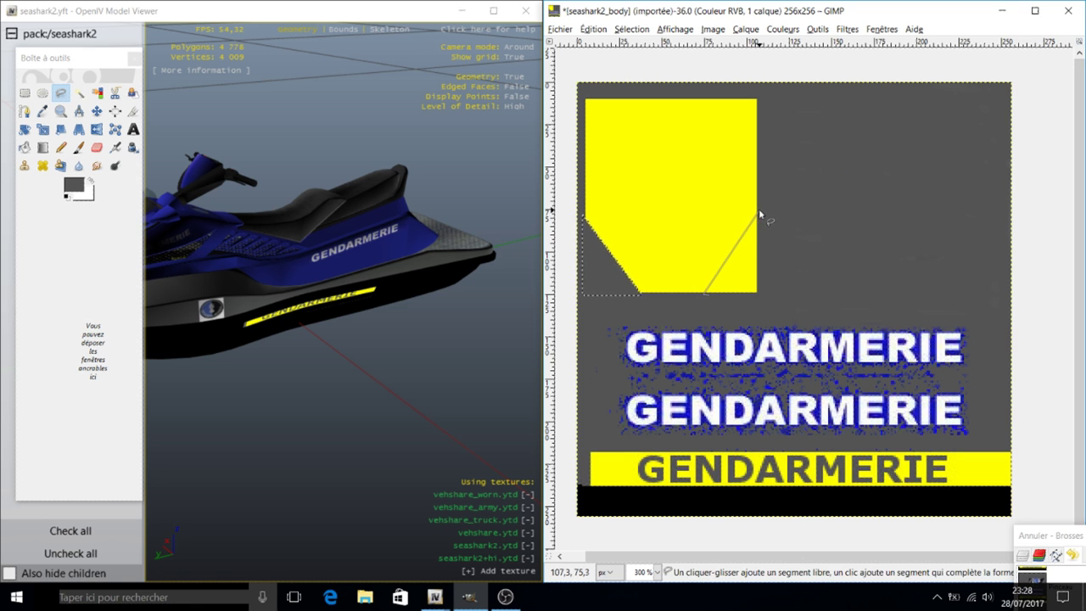
click(761, 295)
click(704, 294)
click(23, 146)
click(742, 271)
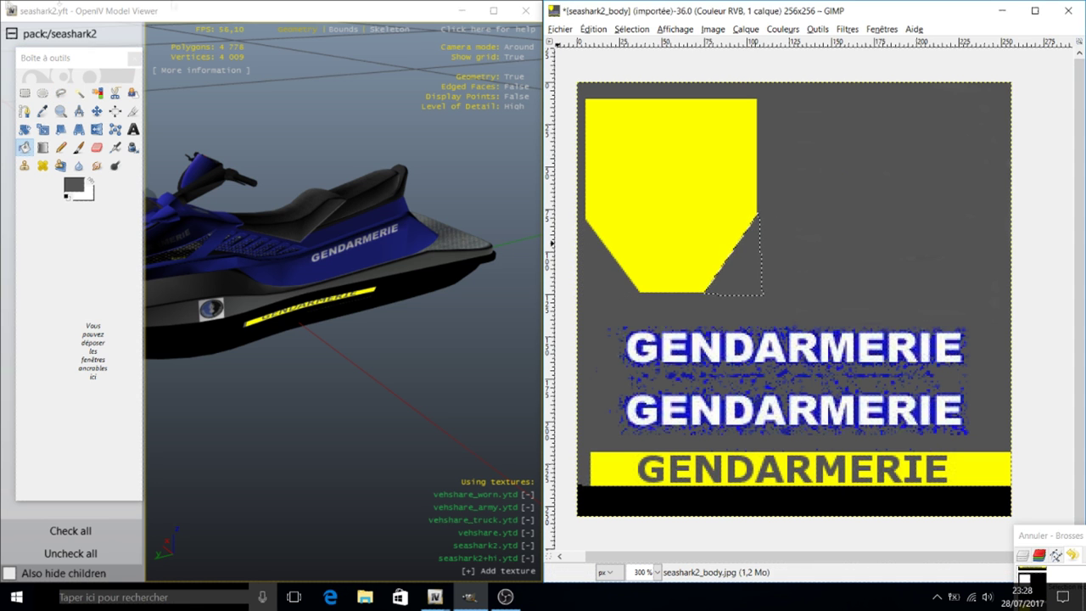
Export the shield texture over seashark2_body.jpg, replacing the existing file.
click(559, 29)
click(594, 203)
click(546, 337)
Save the updated seashark2.ytd in OpenIV and preview the grey-hulled seashark2 from the front.
click(434, 247)
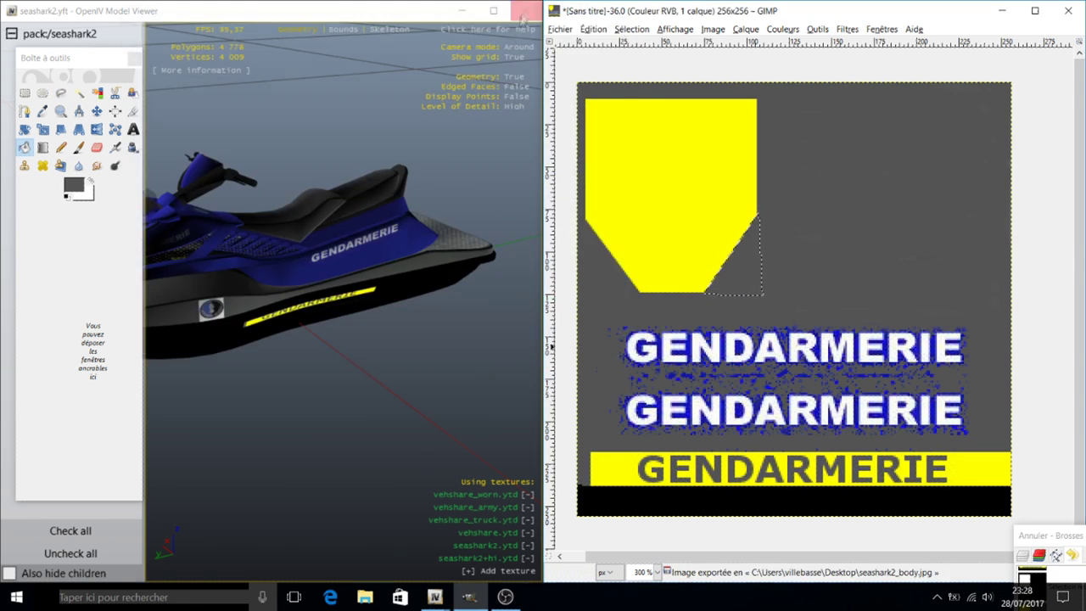
click(526, 10)
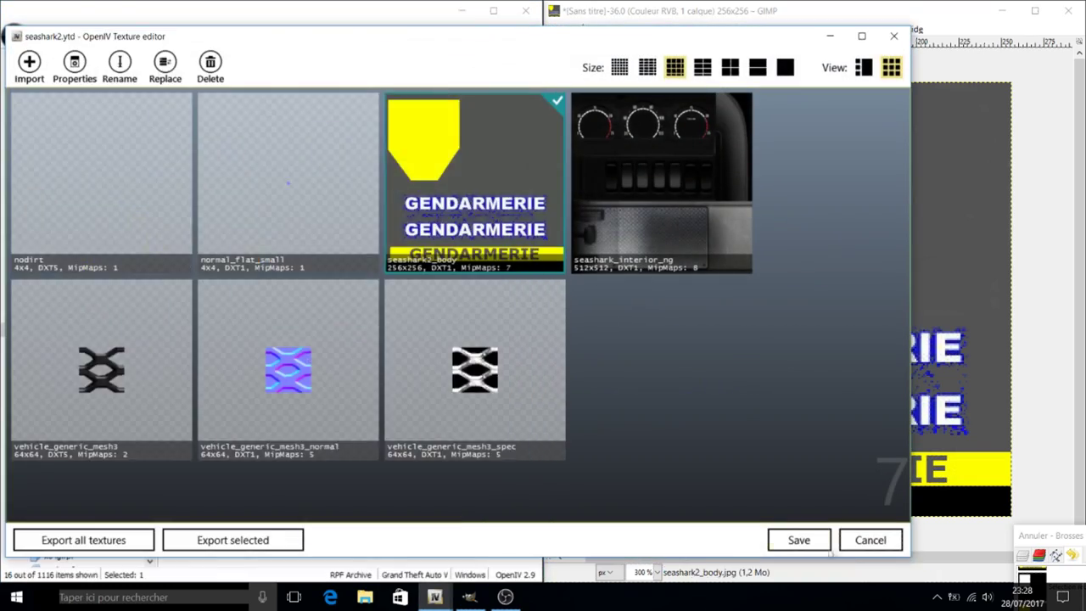
click(798, 540)
double_click(218, 250)
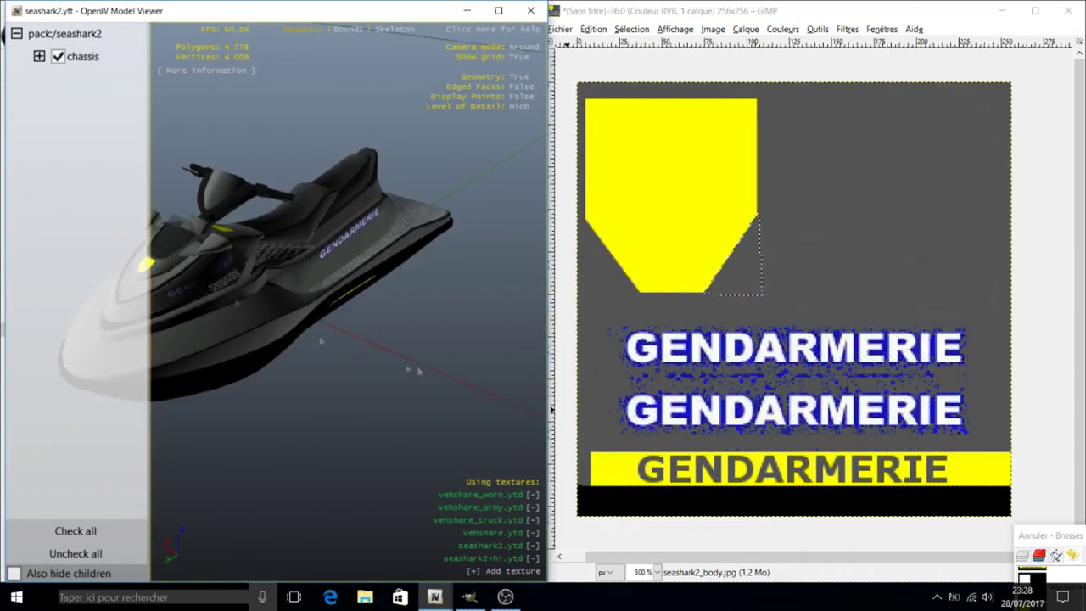
drag(410, 261, 608, 46)
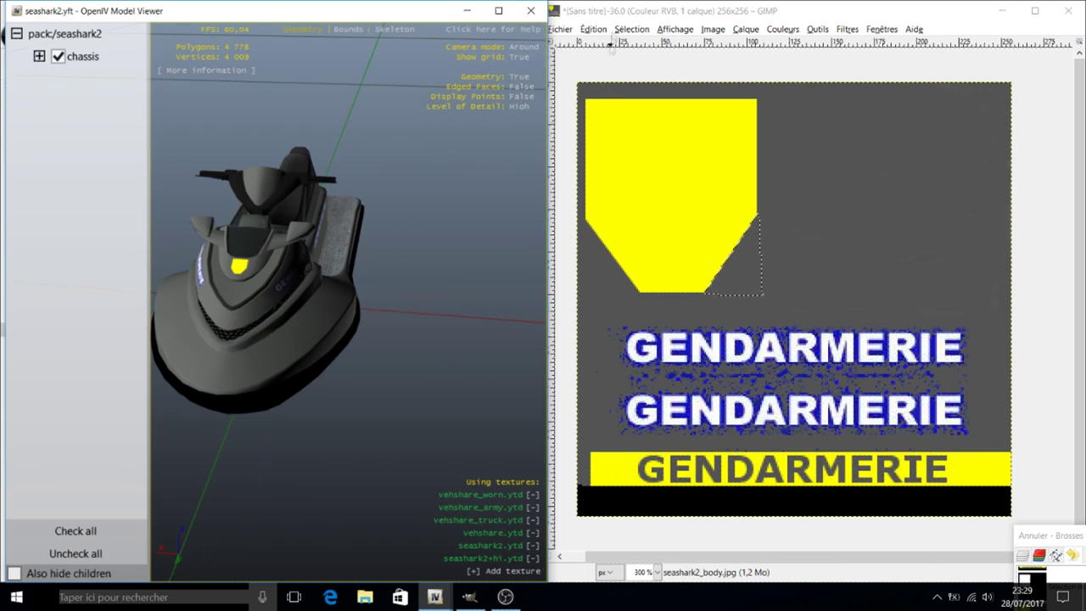
Close the old edited image in GIMP, discarding its unsaved changes.
click(609, 46)
click(1068, 11)
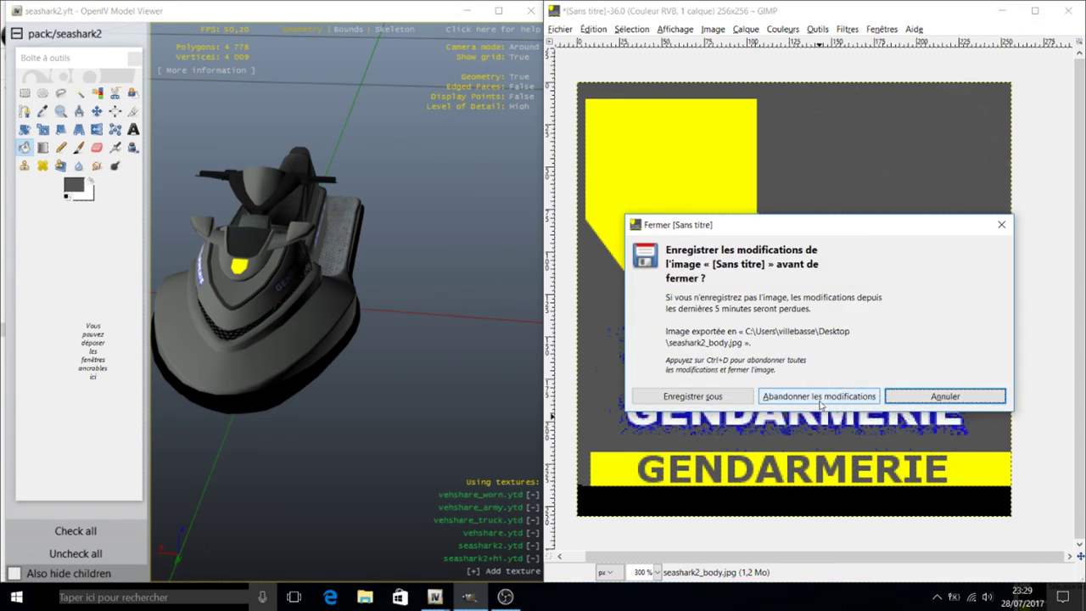
click(738, 392)
Put GIMP and the model viewer side by side and zoom the texture to 300%.
drag(948, 46, 1084, 46)
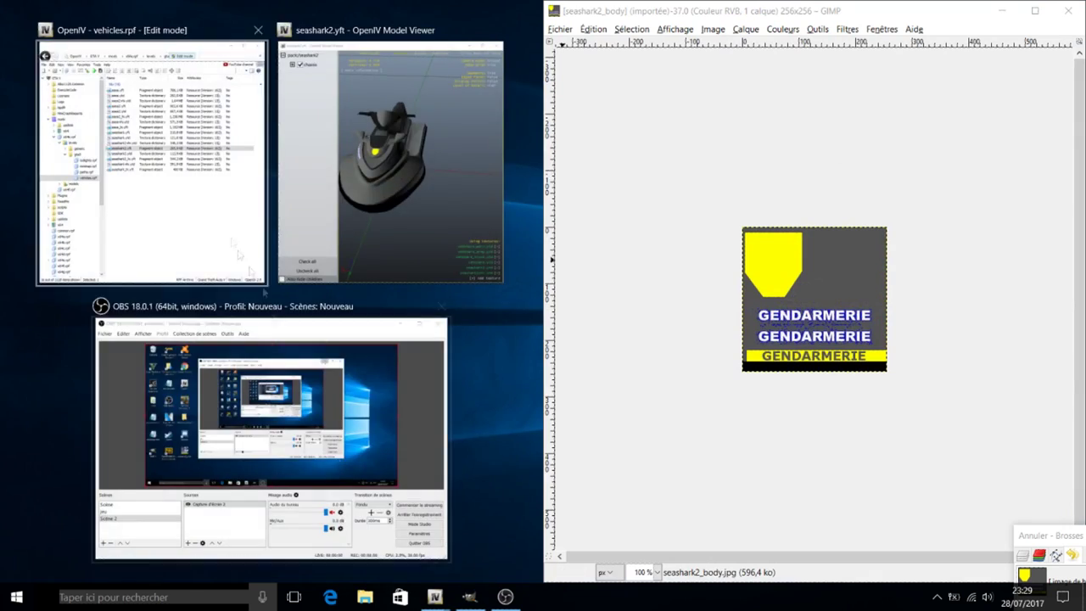
click(144, 144)
click(475, 530)
click(813, 331)
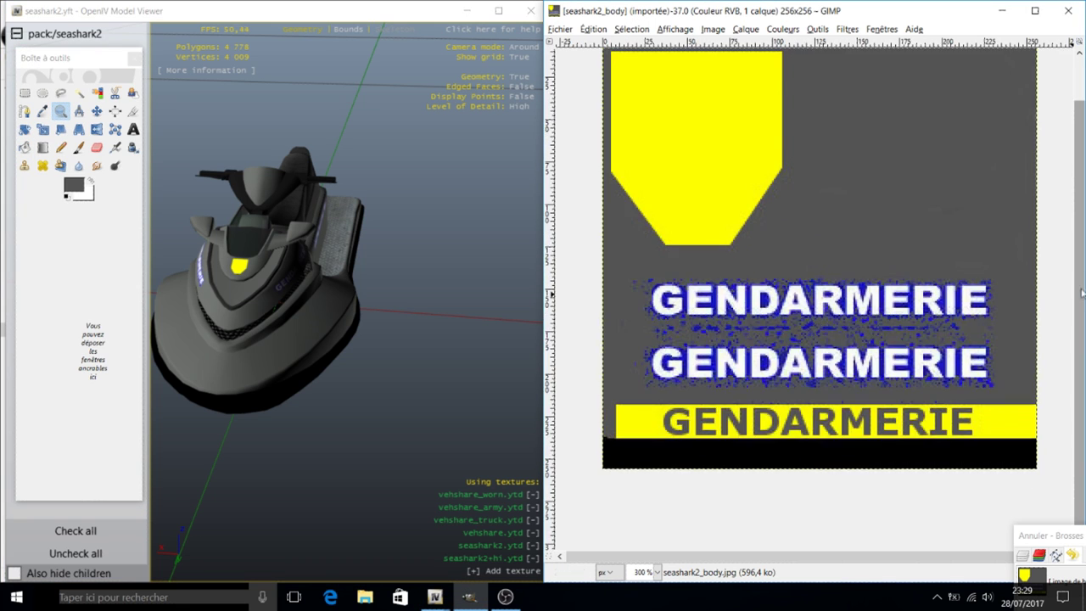
Paint grey over the top GENDARMERIE word and rectangle-select a band in its place.
click(78, 148)
drag(653, 329, 895, 320)
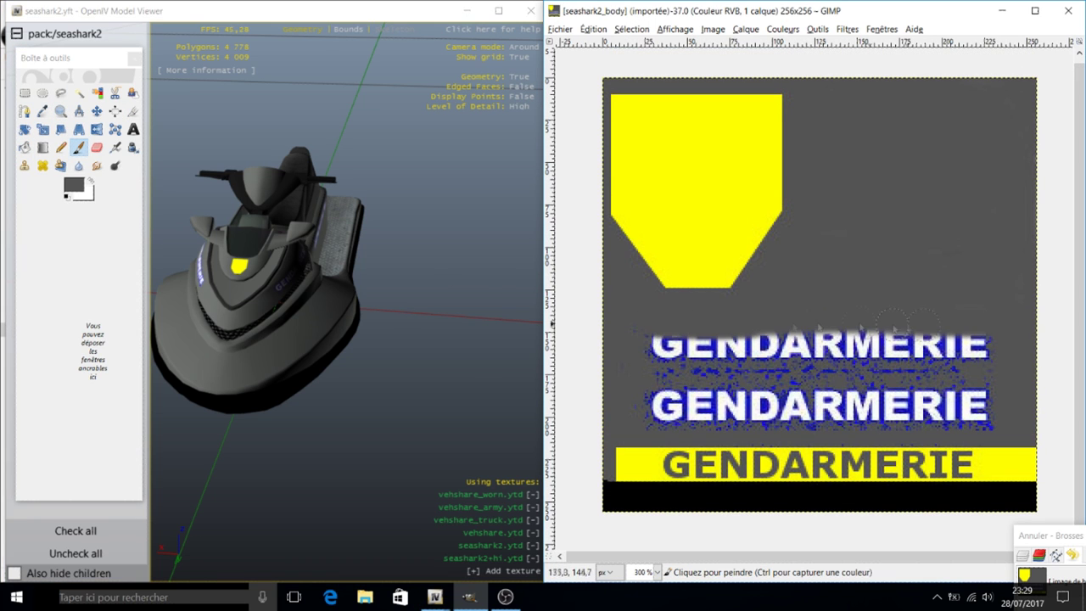
mouse_move(661, 367)
mouse_down()
mouse_move(941, 352)
mouse_move(900, 339)
mouse_up()
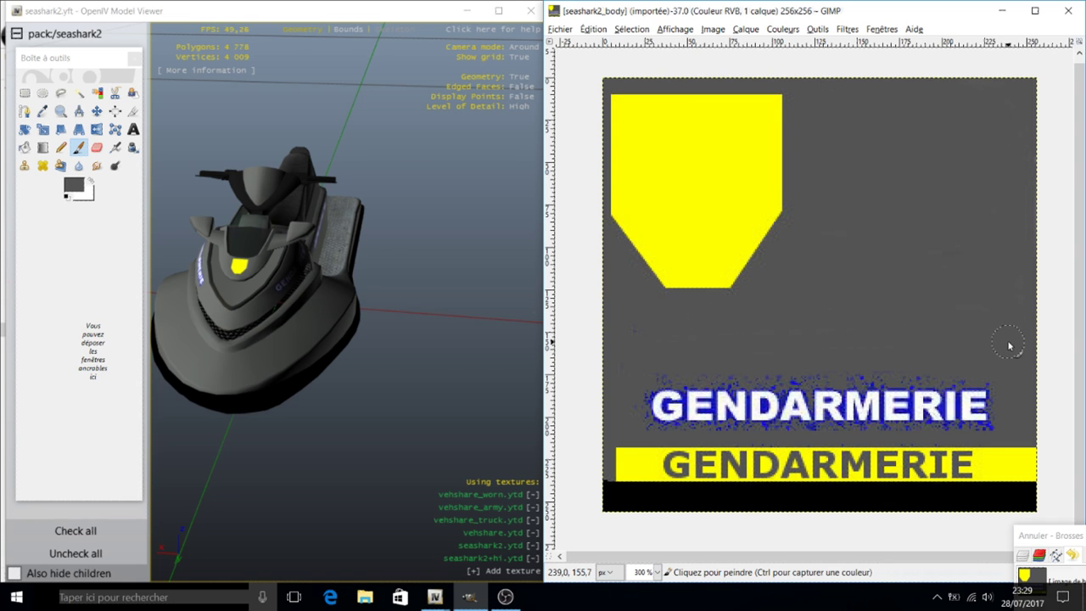
click(24, 92)
drag(625, 333, 1024, 374)
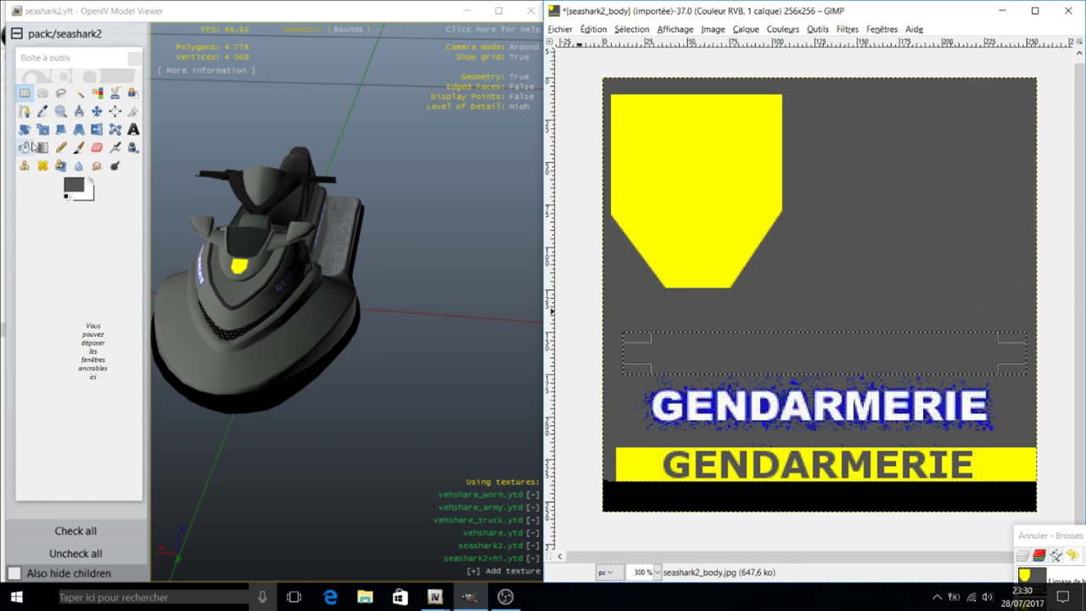
Bucket-fill the selected band with yellow.
click(74, 185)
click(195, 280)
click(187, 322)
click(25, 147)
click(667, 339)
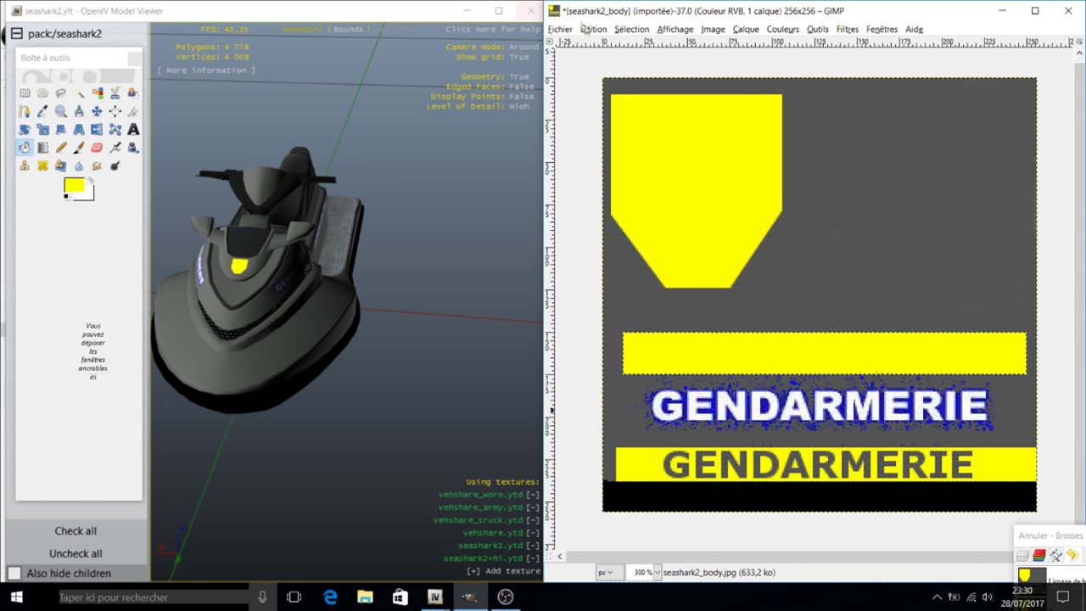
Export over seashark2_body.jpg, load it as the seashark2 body texture in OpenIV, and save.
key(ctrl+shift+e)
key(Return)
key(Return)
key(Return)
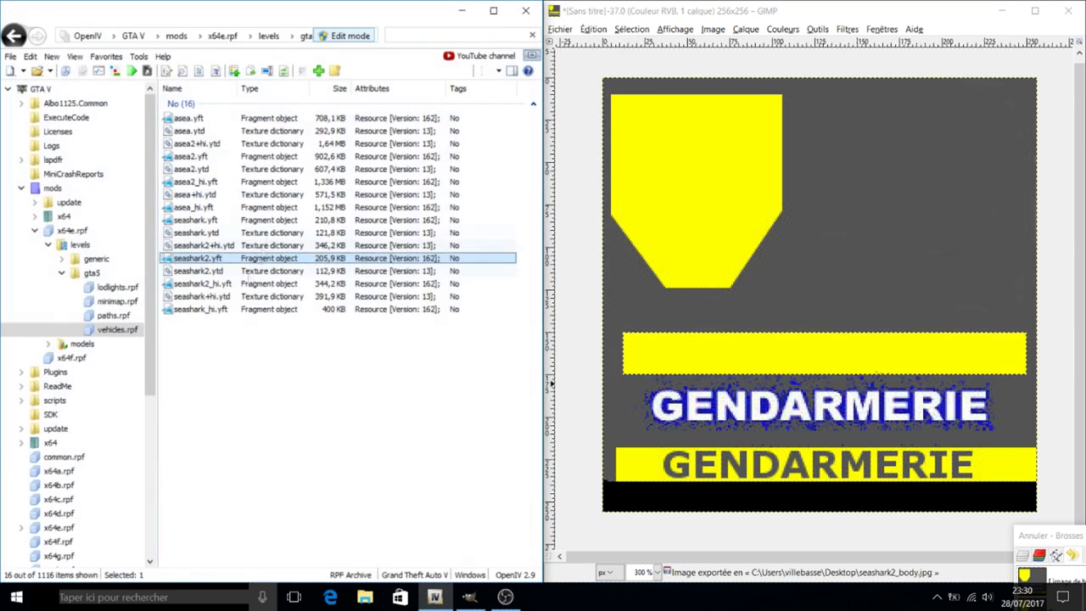
double_click(197, 258)
click(455, 182)
click(165, 68)
click(364, 388)
click(795, 538)
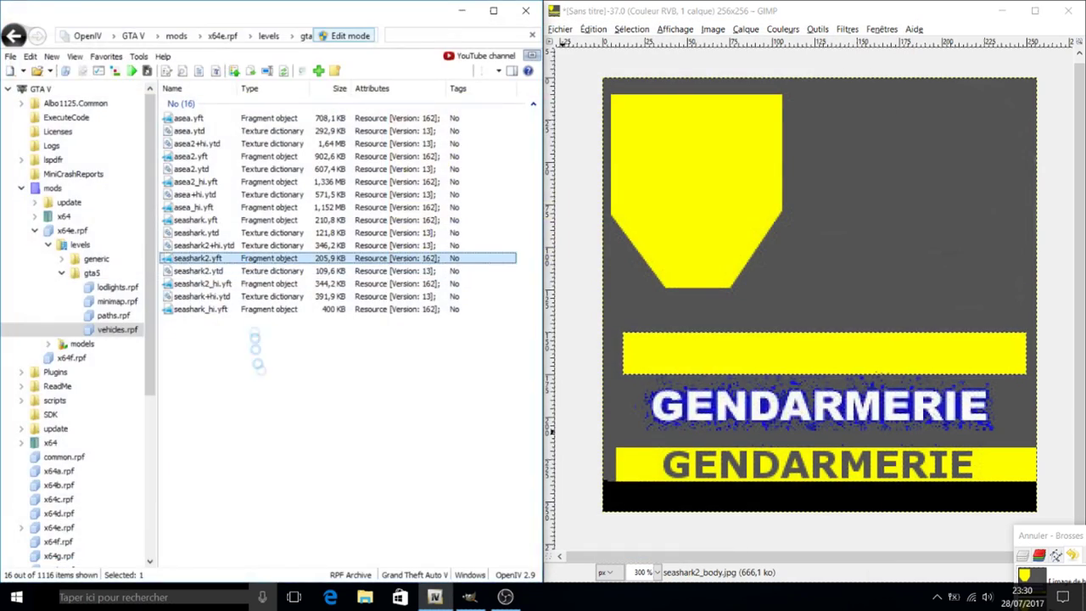
mouse_move(254, 348)
mouse_down()
mouse_move(218, 246)
mouse_move(436, 315)
mouse_move(296, 283)
mouse_up()
Close the untitled image without saving and open seashark2_body.jpg instead.
click(668, 10)
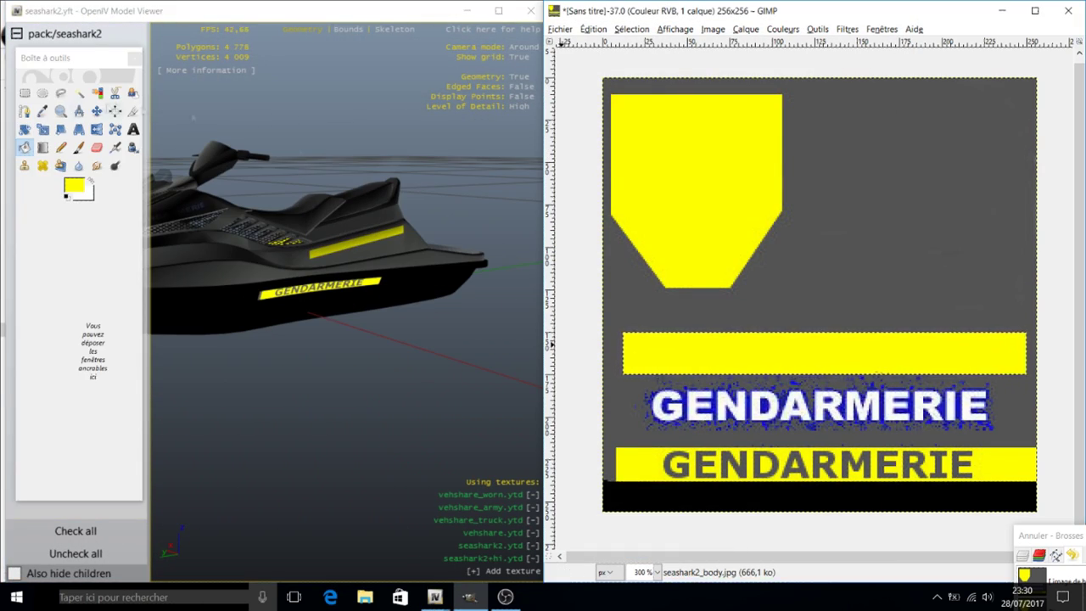
key(p)
click(1068, 10)
click(780, 383)
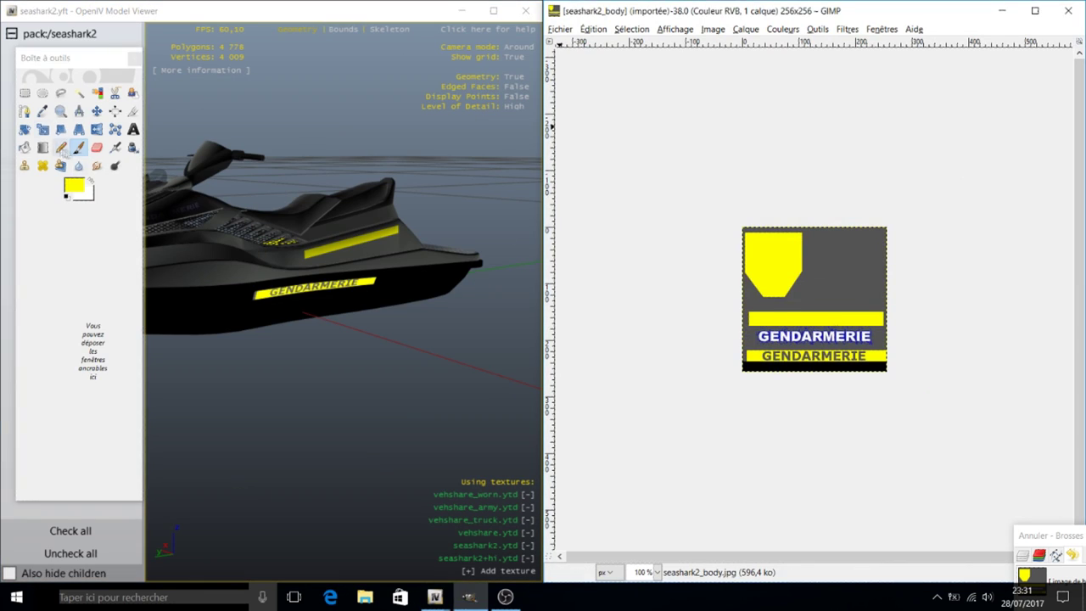
Zoom the texture view to 300%.
key(z)
key(4)
drag(913, 563, 924, 565)
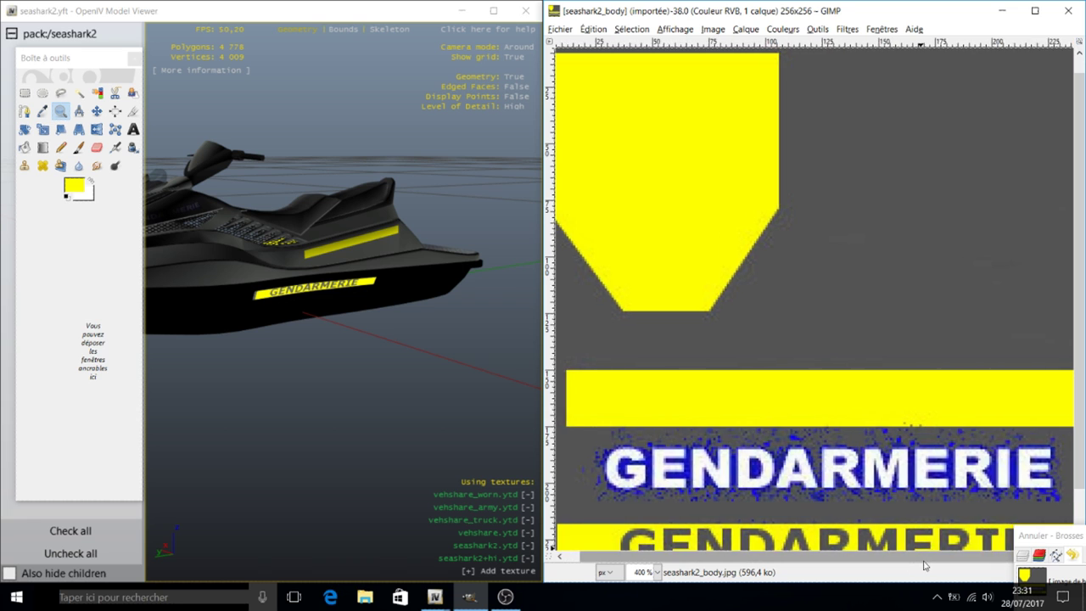
click(649, 571)
click(642, 525)
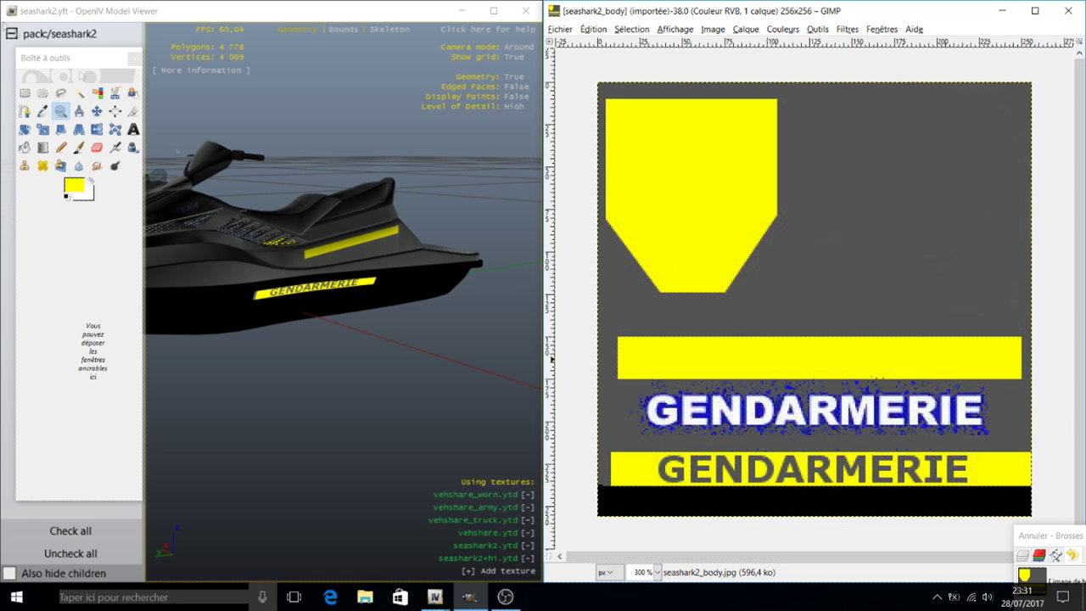
Paint over the blue GENDARMERIE lettering with the hull grey.
click(79, 148)
click(74, 185)
click(188, 322)
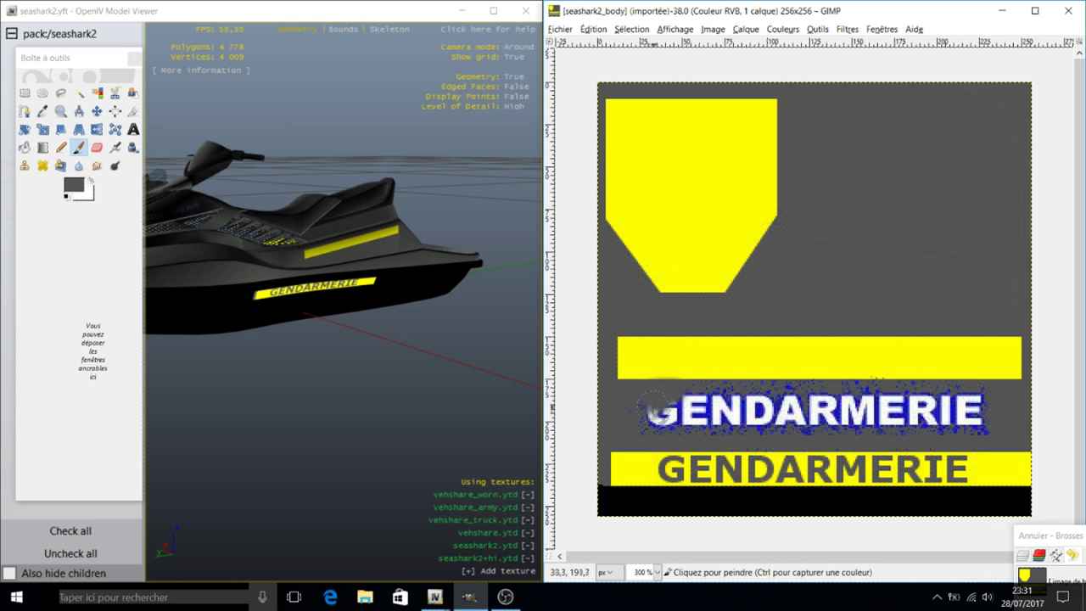
drag(647, 433, 670, 431)
mouse_move(690, 394)
mouse_down()
mouse_move(988, 408)
mouse_move(770, 431)
mouse_up()
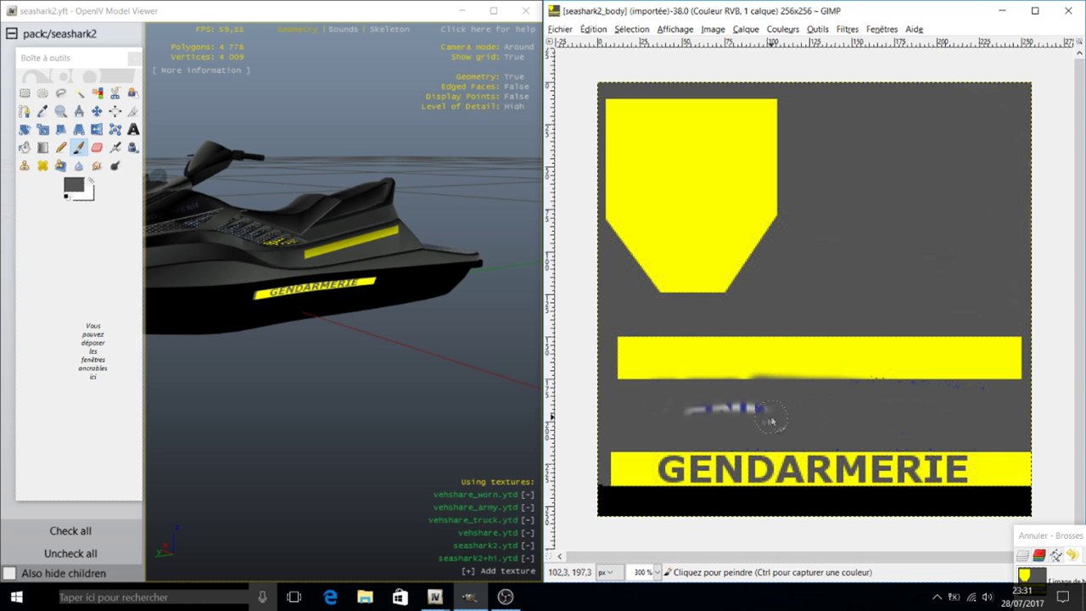
Select the band where the blue text was and fill it yellow.
key(r)
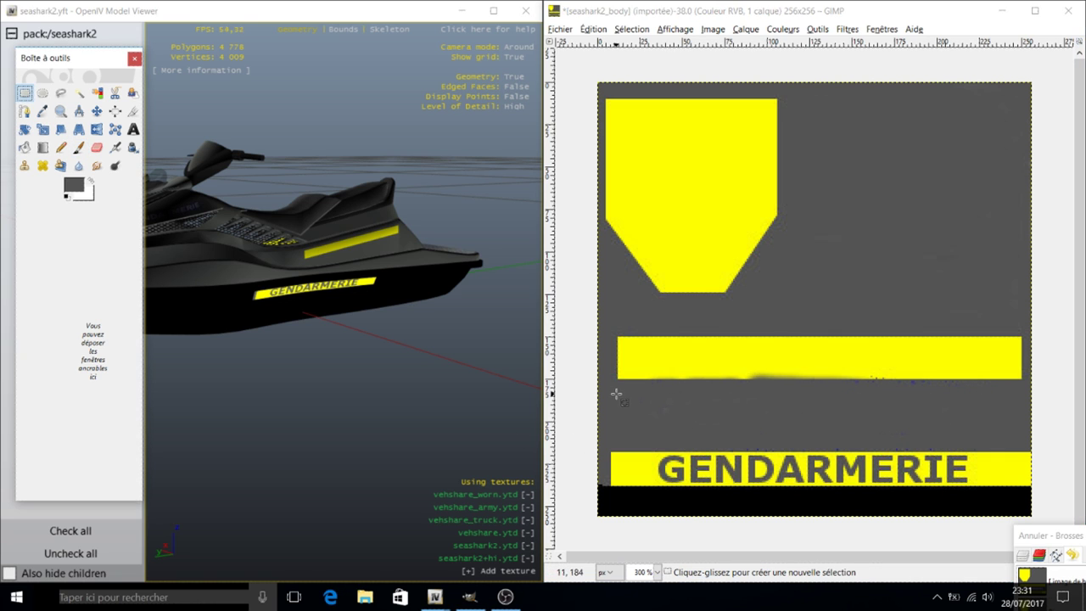
drag(617, 394, 1023, 434)
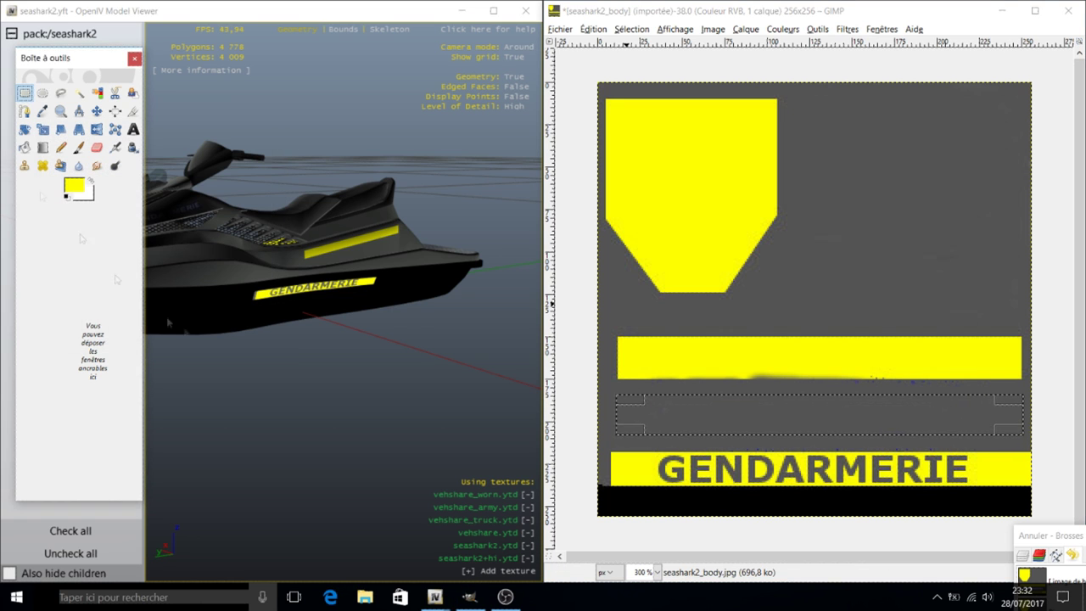
key(shift+b)
click(746, 481)
Add a GENDARMERIE text box on the new yellow stripe in dark grey.
key(t)
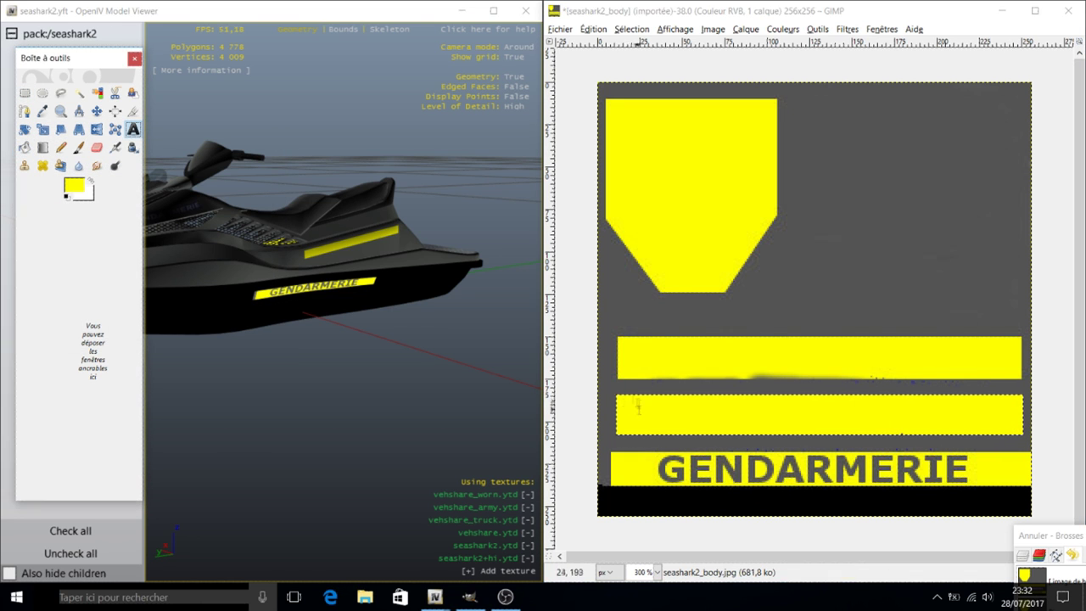
drag(624, 400, 988, 427)
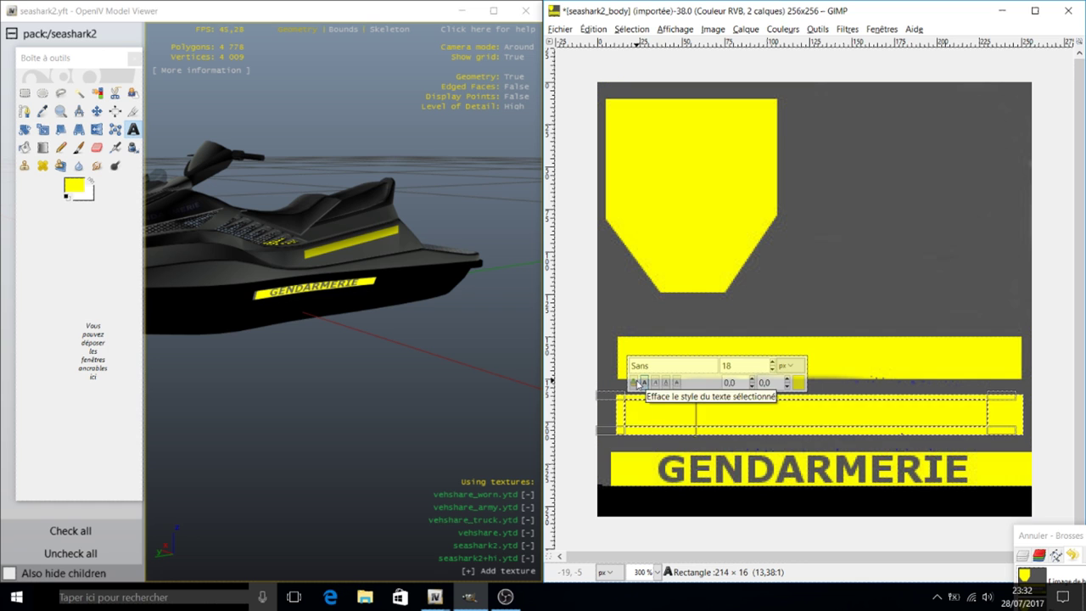
key(ctrl+a)
click(798, 382)
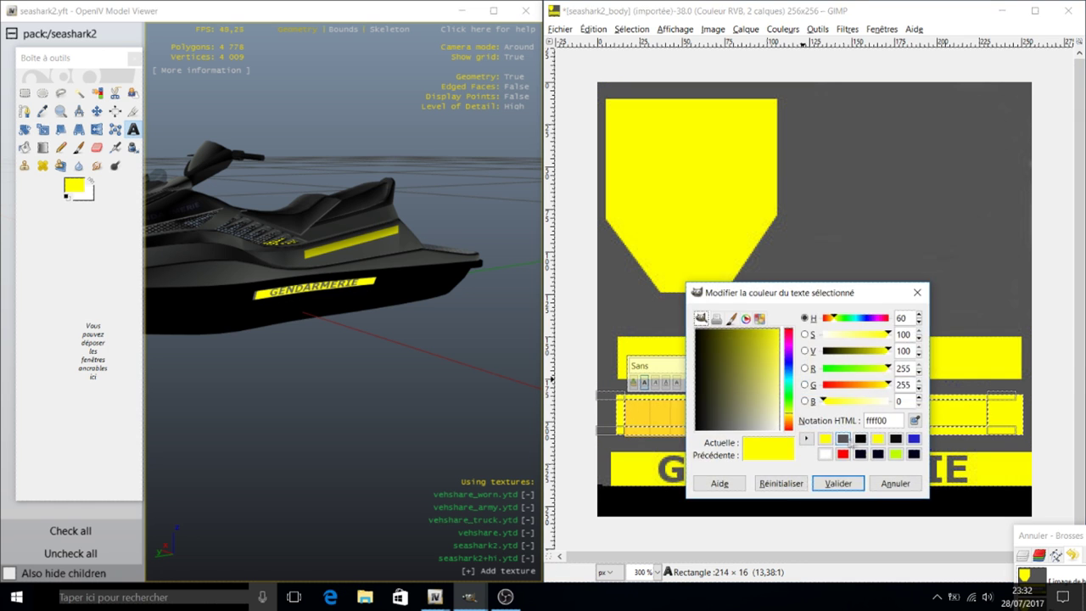
click(834, 483)
scroll(773, 365, up, 4)
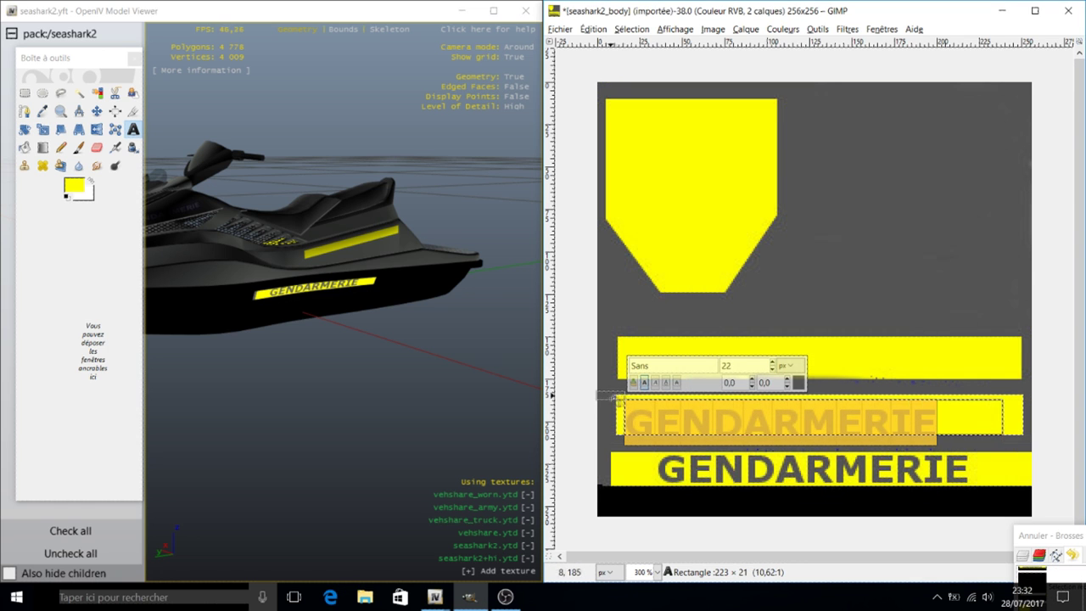
scroll(806, 357, up, 2)
scroll(806, 357, up, 1)
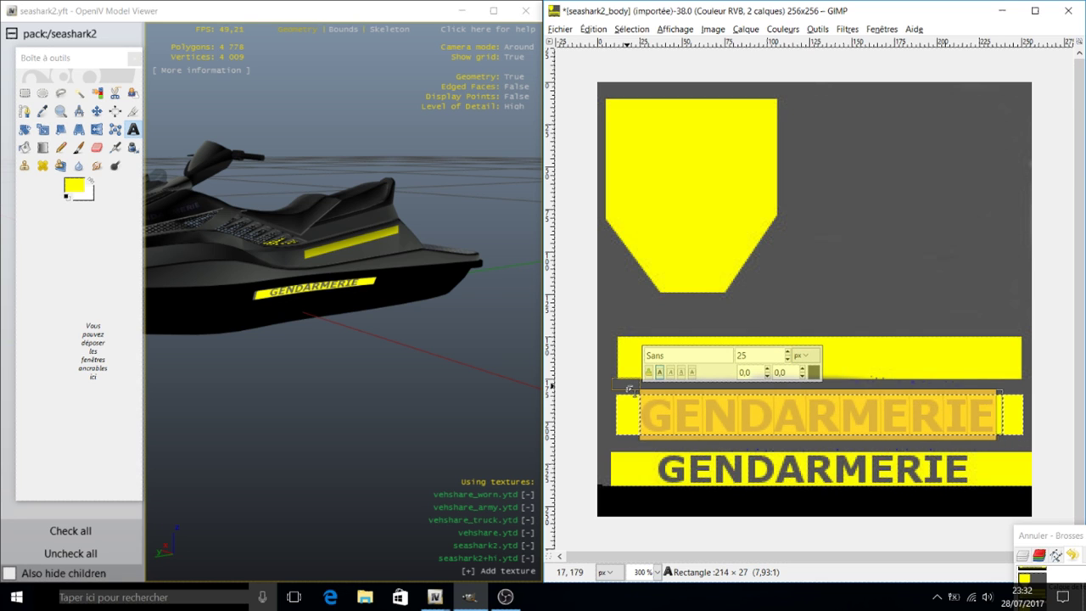
Position the GENDARMERIE text on the stripe and reduce its size to 23.
drag(629, 386, 632, 388)
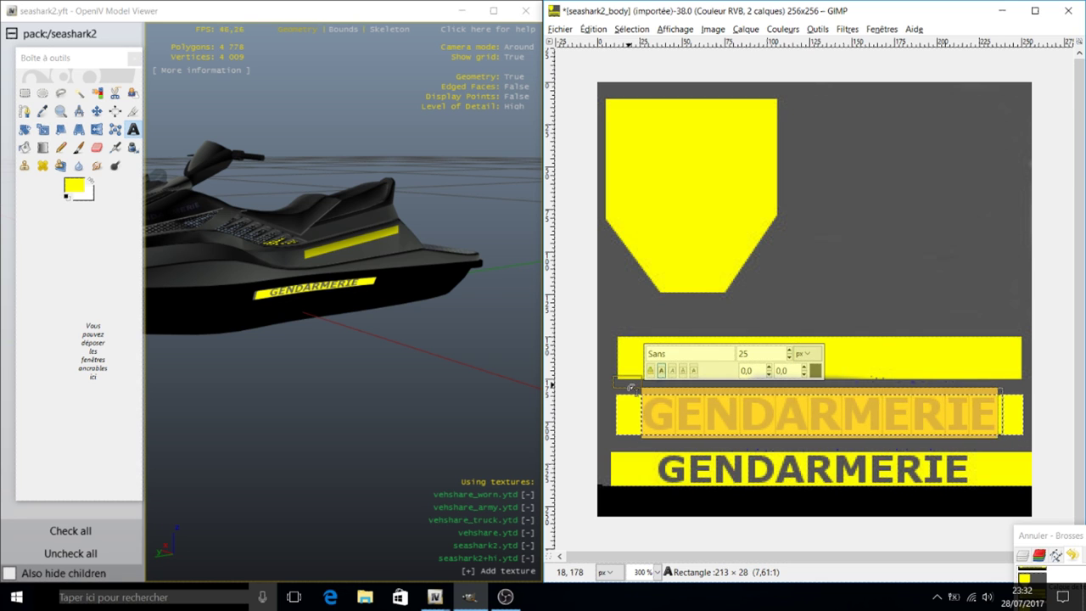
click(907, 359)
drag(1001, 415, 740, 418)
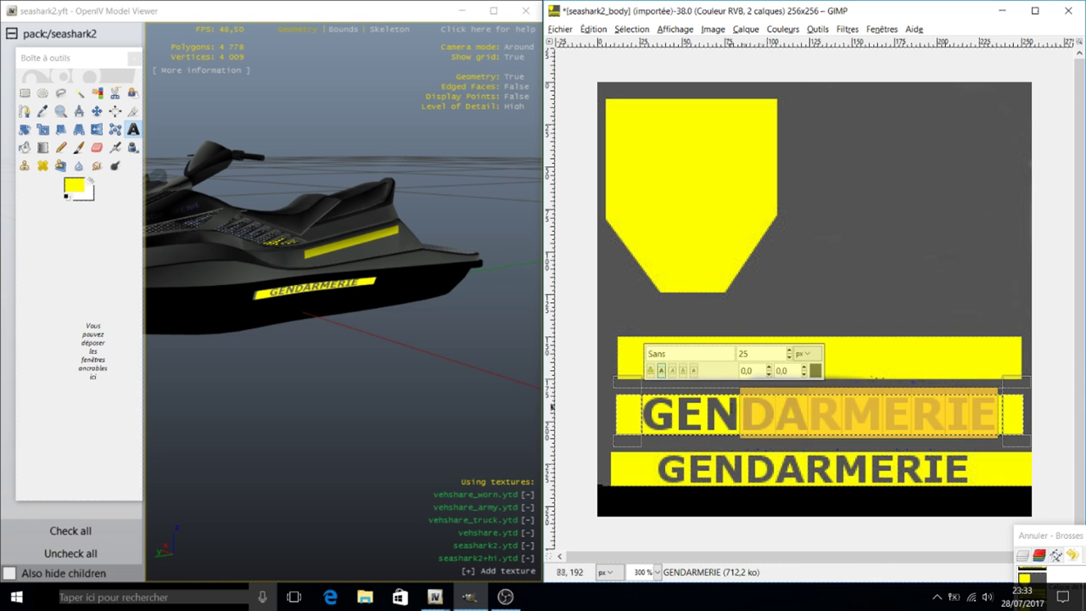
click(789, 363)
click(797, 362)
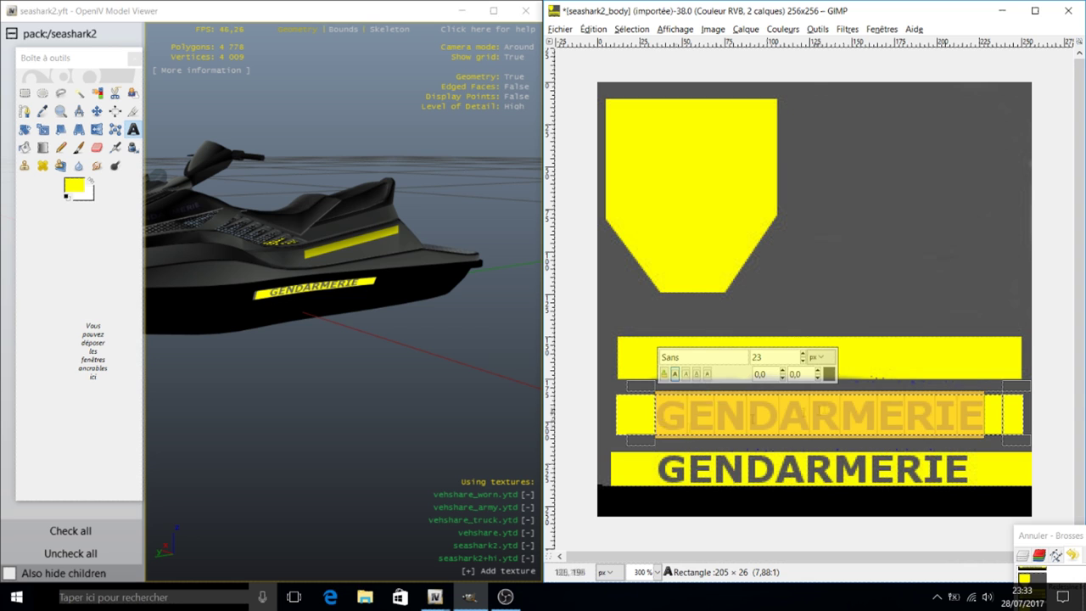
Paste GENDARMERIE onto the top yellow stripe and begin exporting the image as JPEG.
click(703, 363)
text(GENDARMERIE)
mouse_move(685, 356)
mouse_down()
mouse_move(632, 328)
mouse_move(641, 323)
mouse_up()
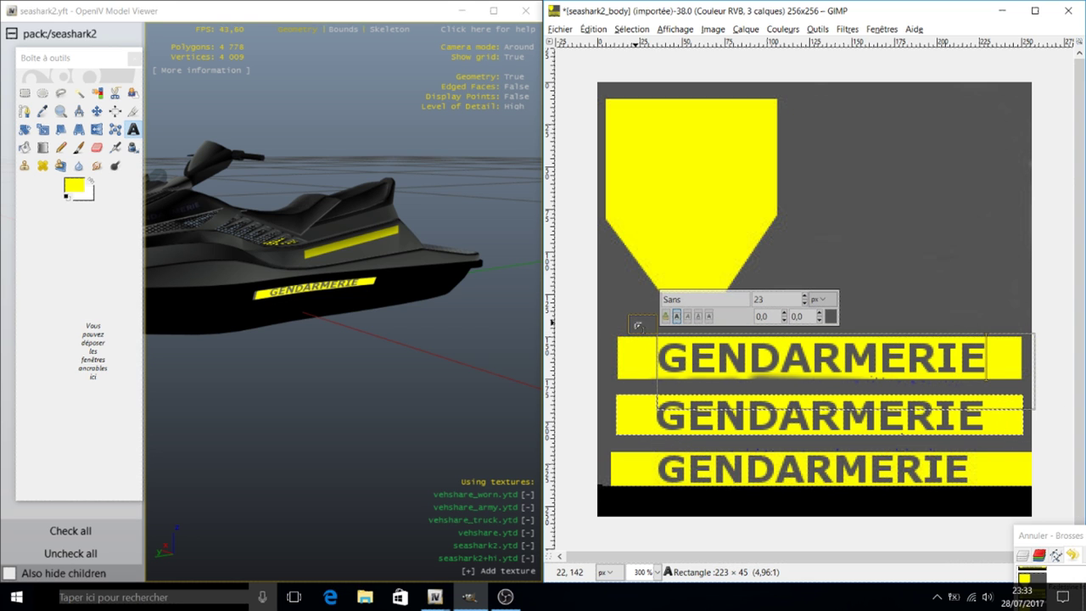
click(866, 223)
click(560, 29)
click(606, 203)
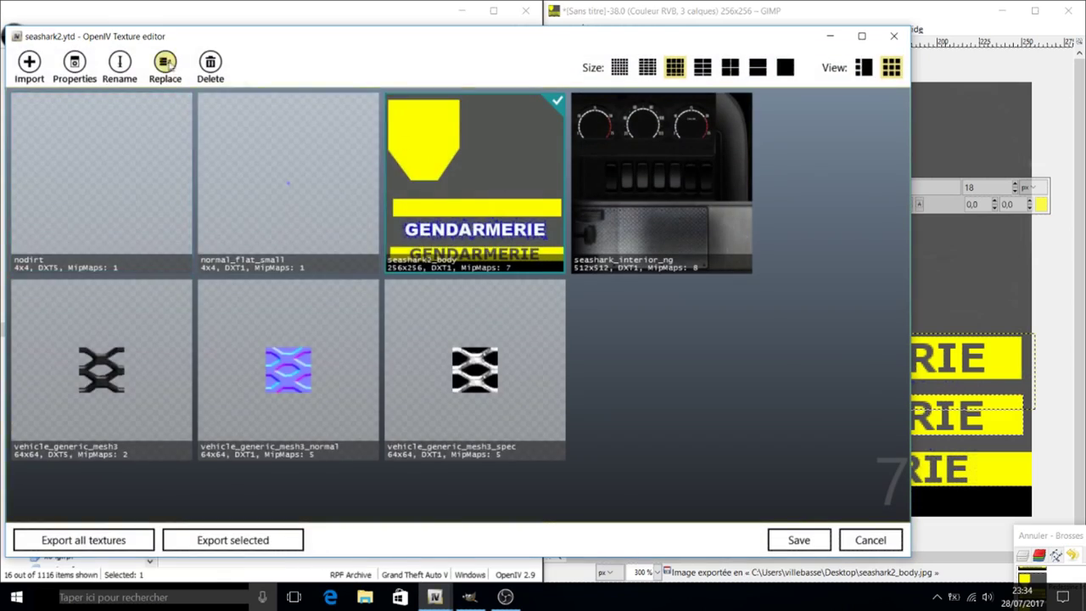
View the seashark2 model in OpenIV and orbit it to check the GENDARMERIE stripes.
click(166, 64)
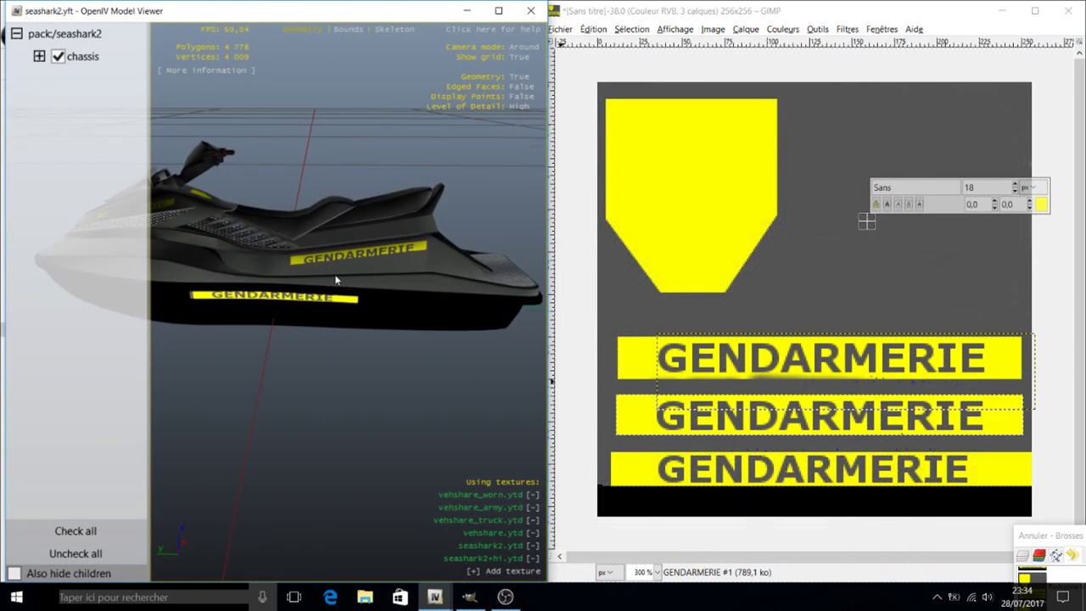
drag(335, 280, 527, 263)
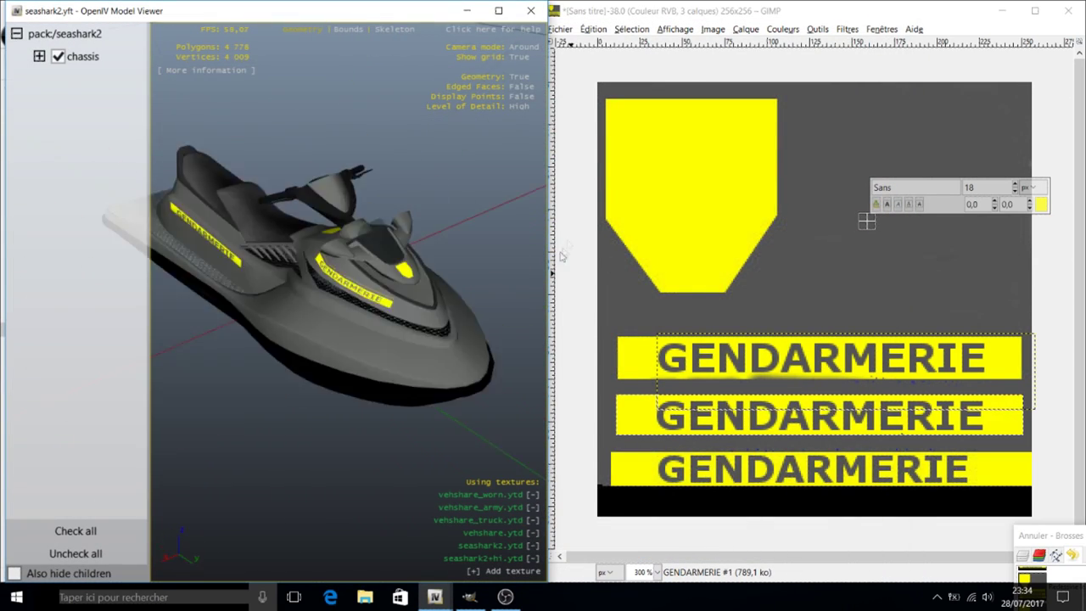
mouse_move(420, 213)
mouse_down()
mouse_move(367, 223)
mouse_move(428, 162)
mouse_up()
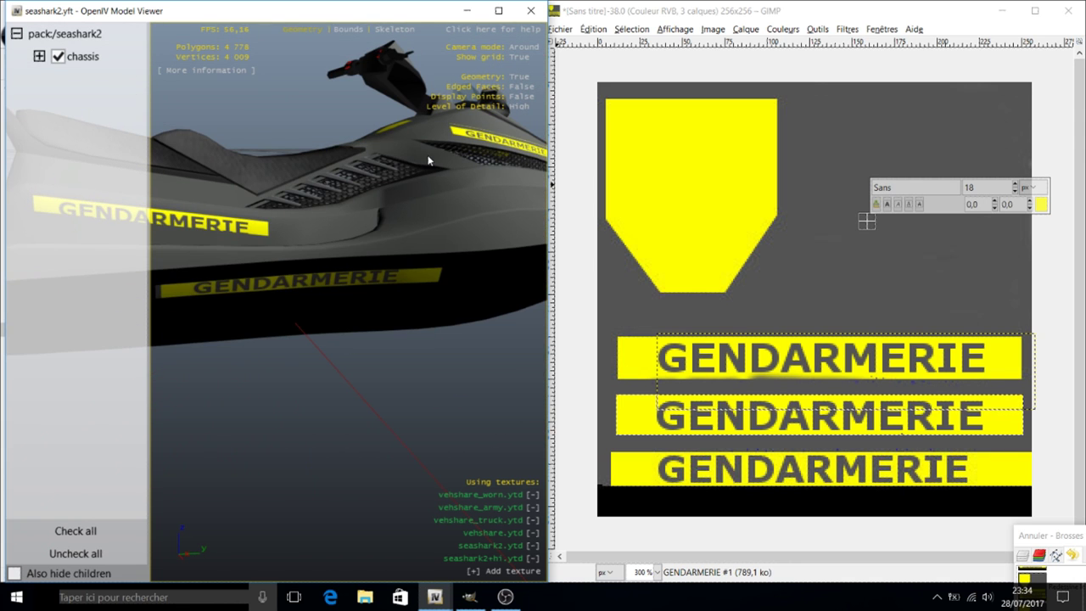
click(721, 419)
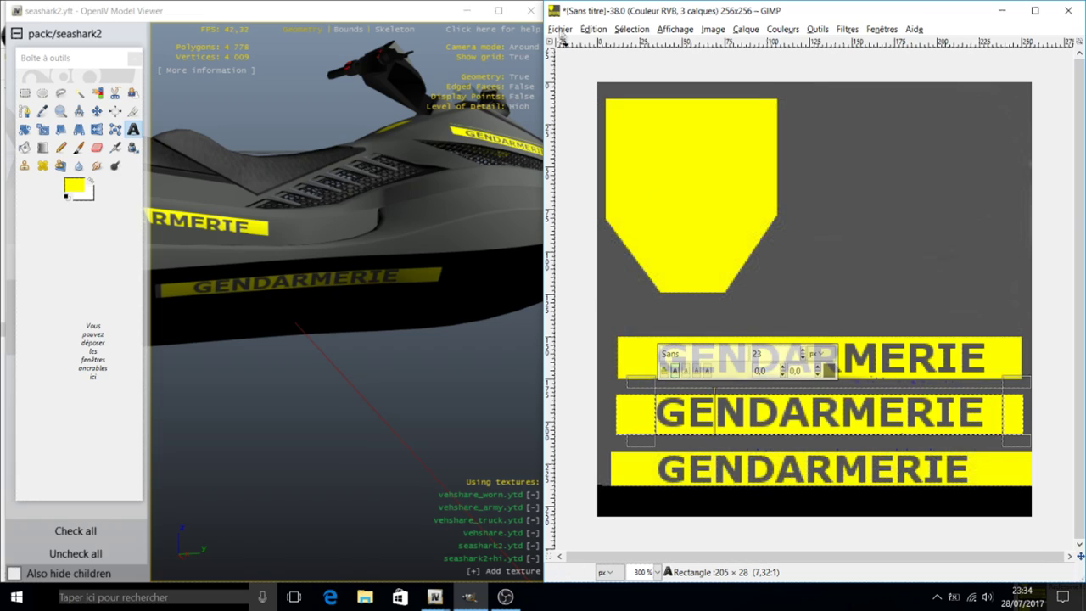
Re-export the texture, overwriting seashark2_body.jpg under the same name.
key(ctrl+shift+e)
key(Return)
click(432, 252)
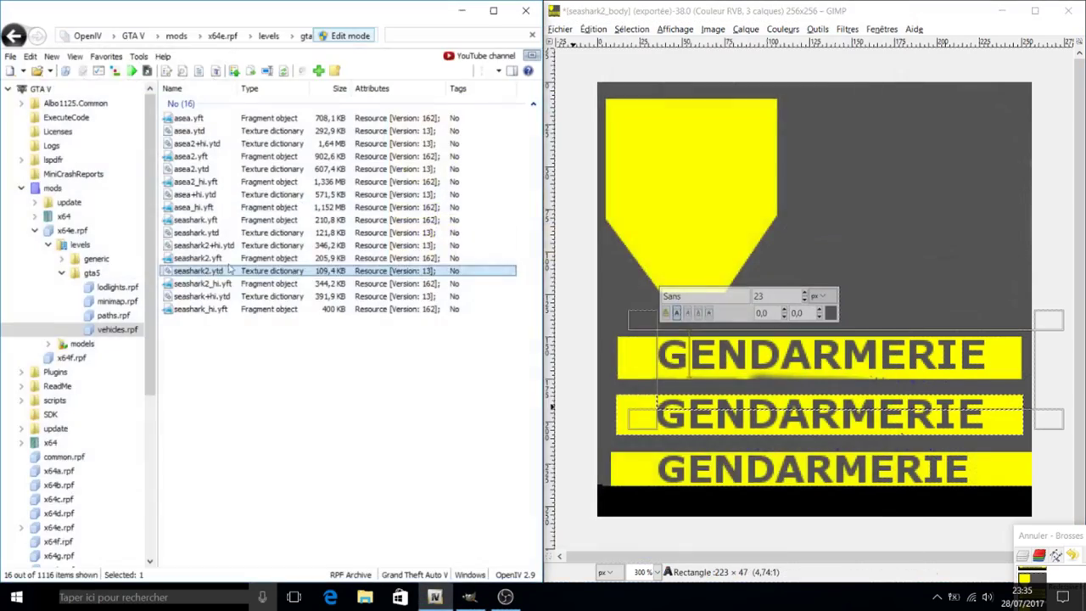
Open seashark2 in the Model Viewer and orbit it from several angles to inspect the stripes.
double_click(222, 258)
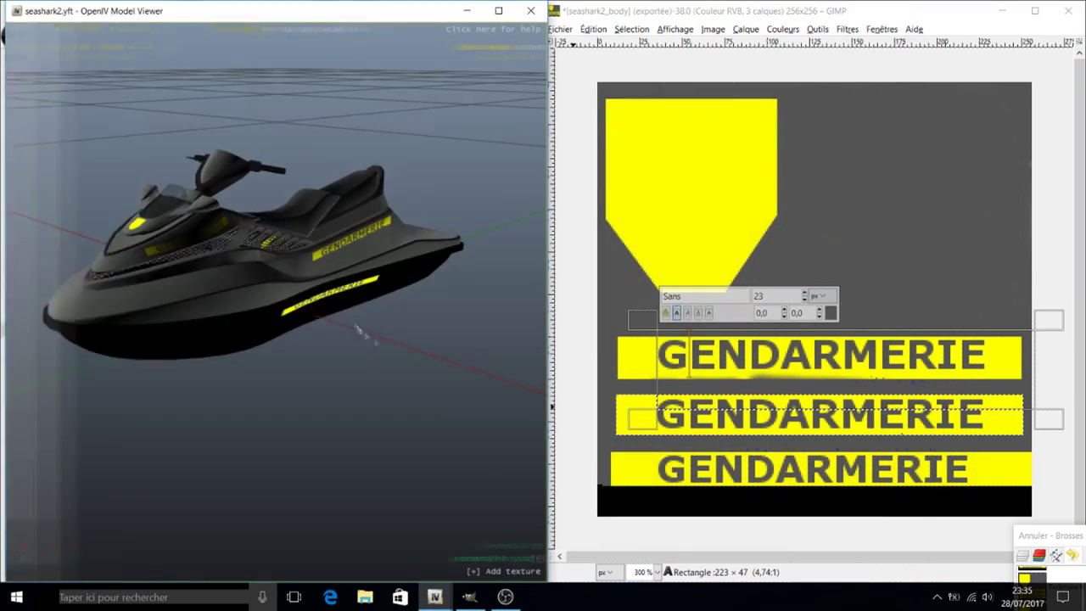
drag(216, 297, 187, 322)
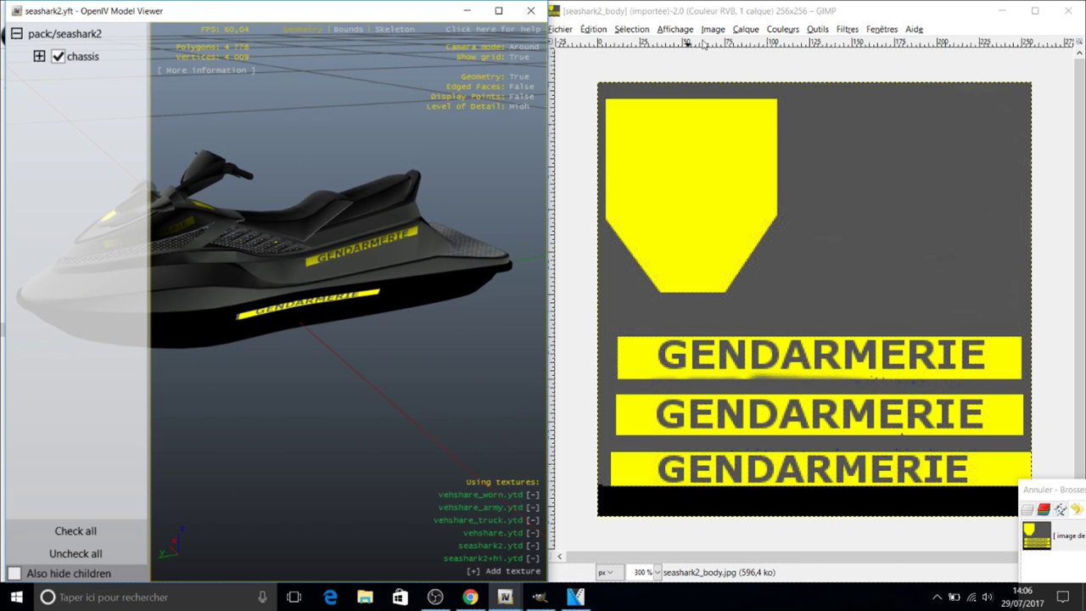
click(738, 15)
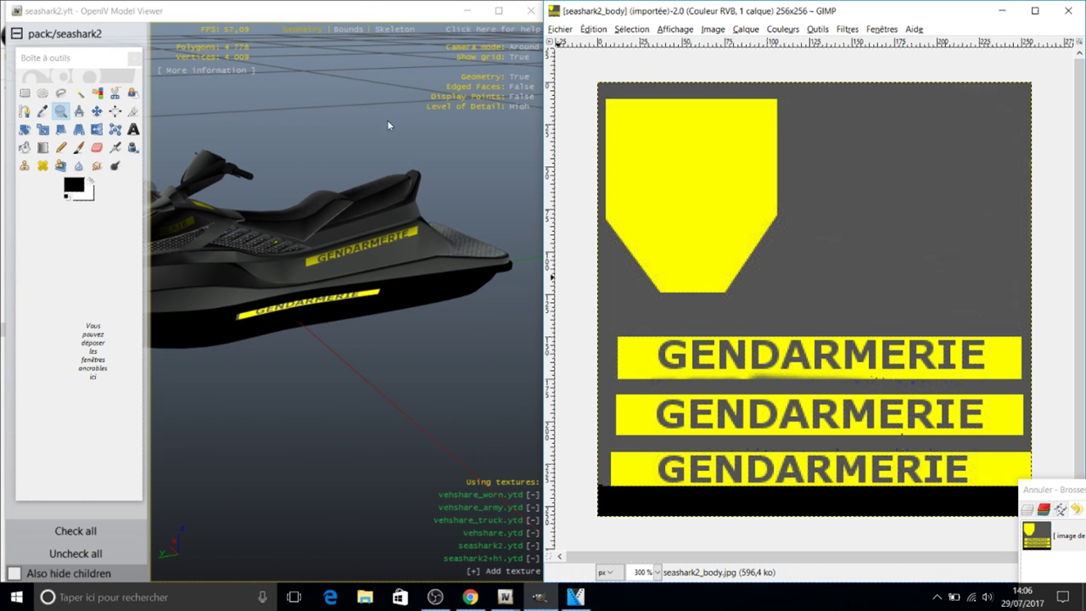
click(337, 23)
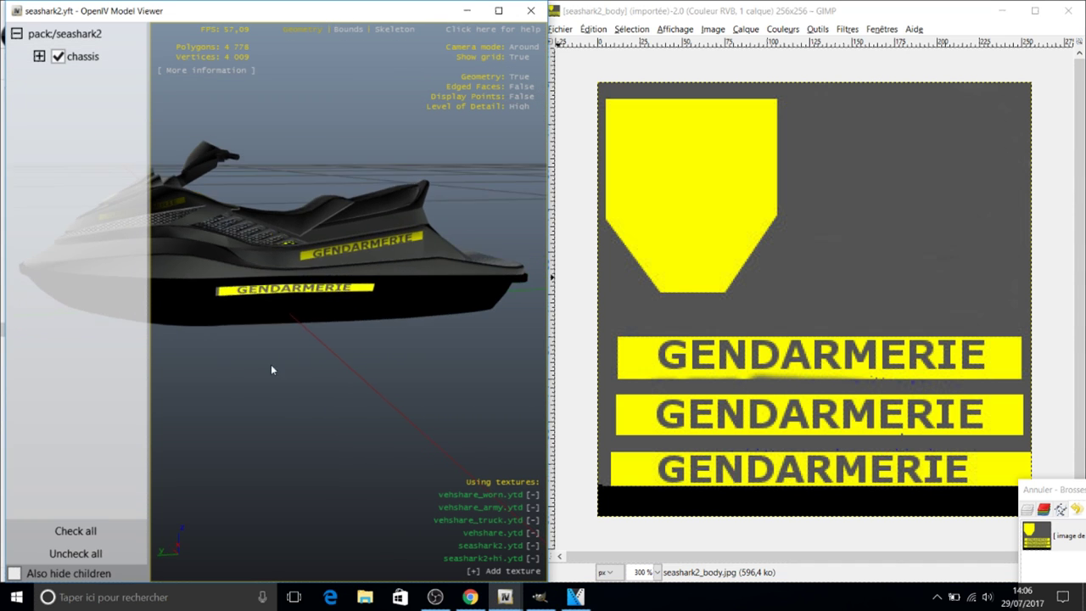
drag(271, 363, 229, 273)
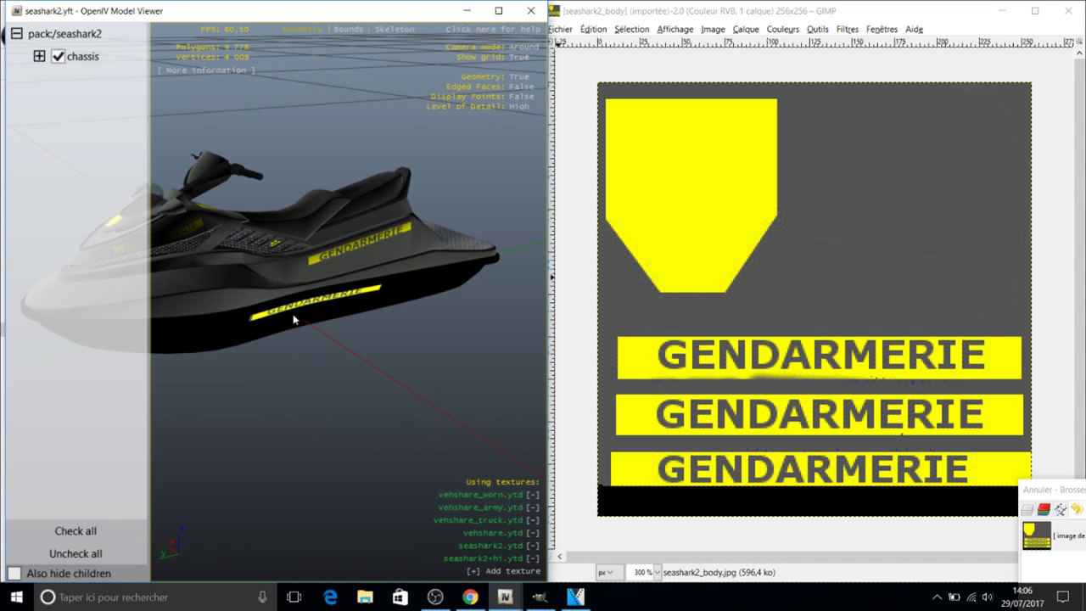
mouse_move(293, 314)
mouse_down()
mouse_move(435, 342)
mouse_move(375, 339)
mouse_move(308, 306)
mouse_up()
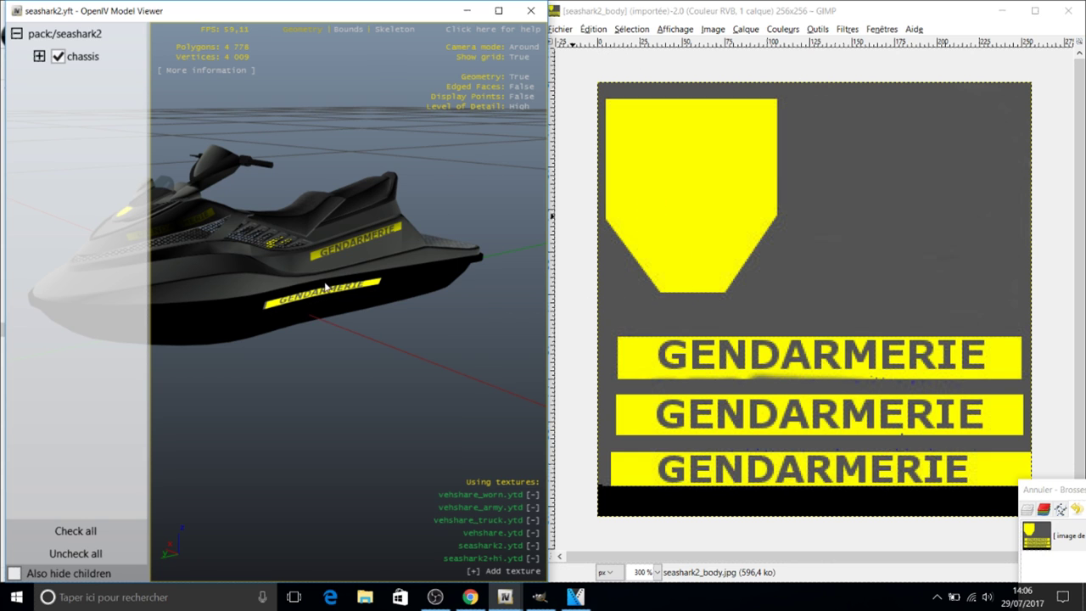
drag(326, 286, 300, 316)
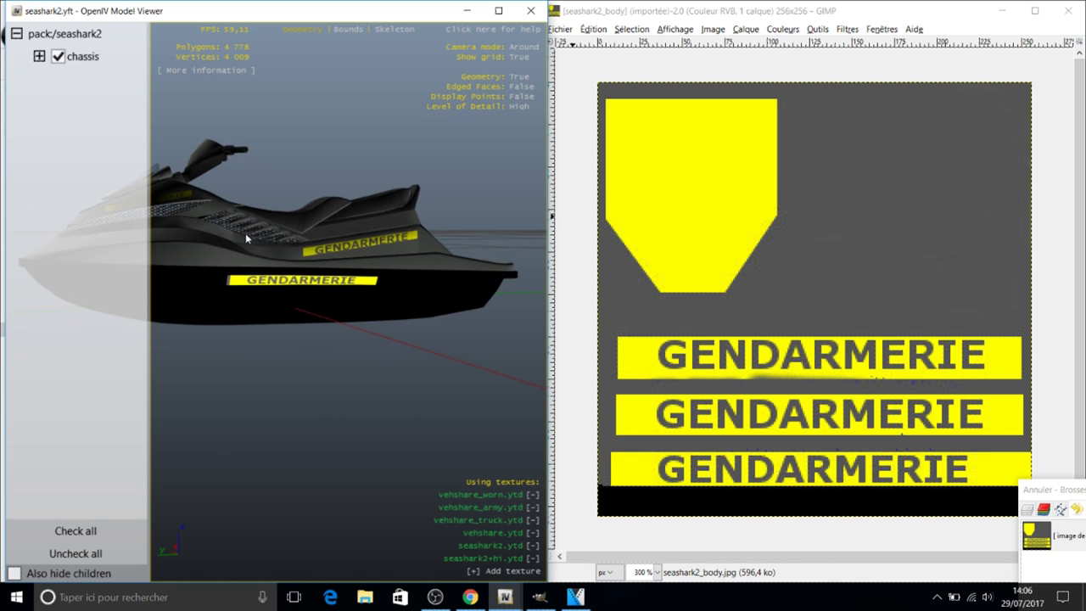
click(636, 10)
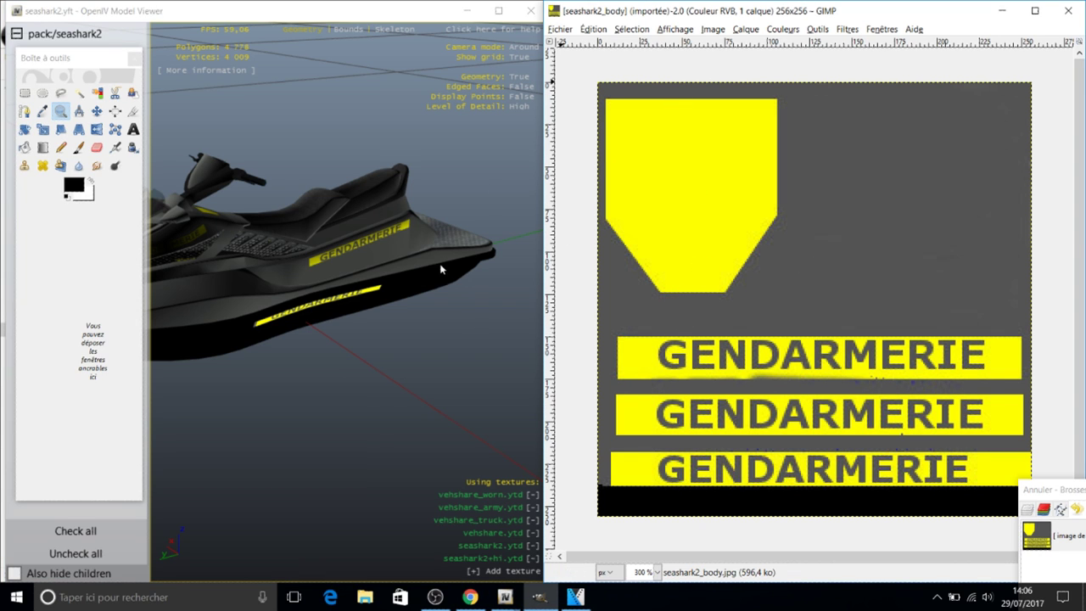
mouse_move(314, 320)
mouse_down()
mouse_move(253, 265)
mouse_move(331, 337)
mouse_up()
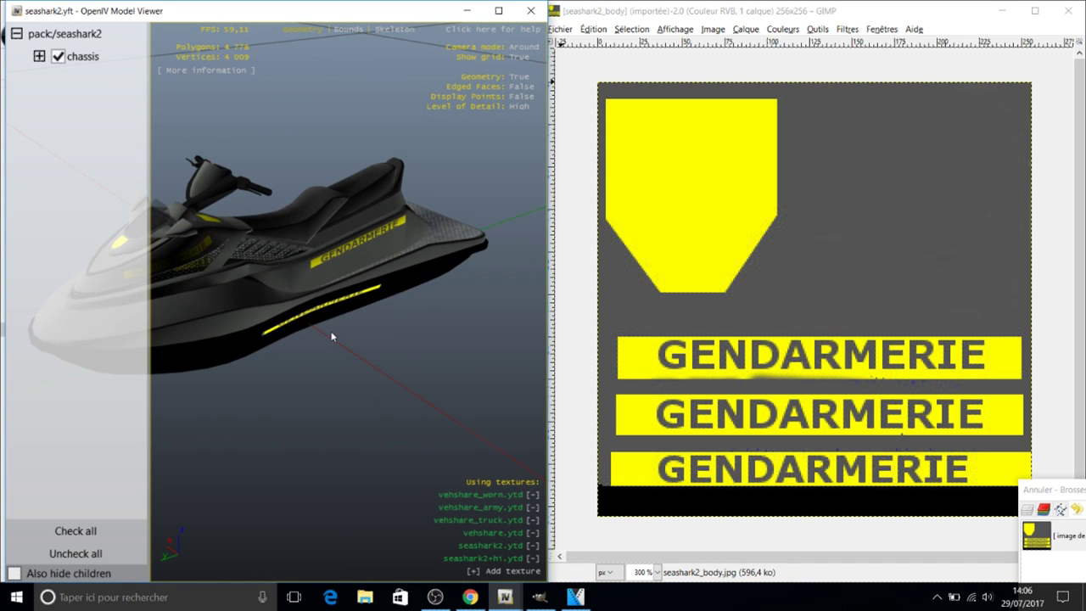
click(633, 16)
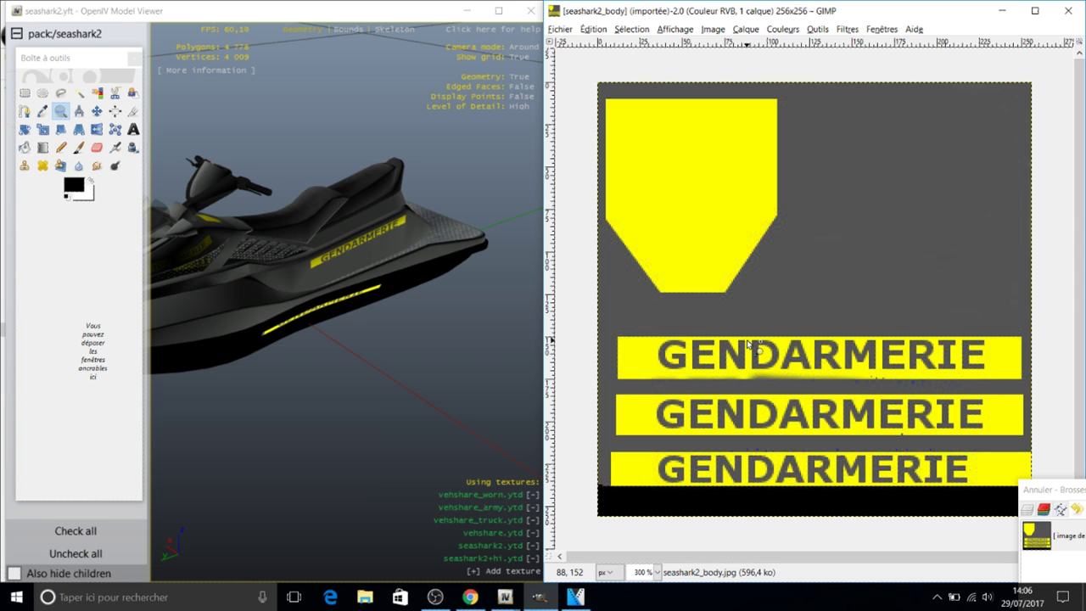
Overwrite Desktop seashark2_body.jpg at JPEG quality 90, then close the Model Viewer.
click(559, 30)
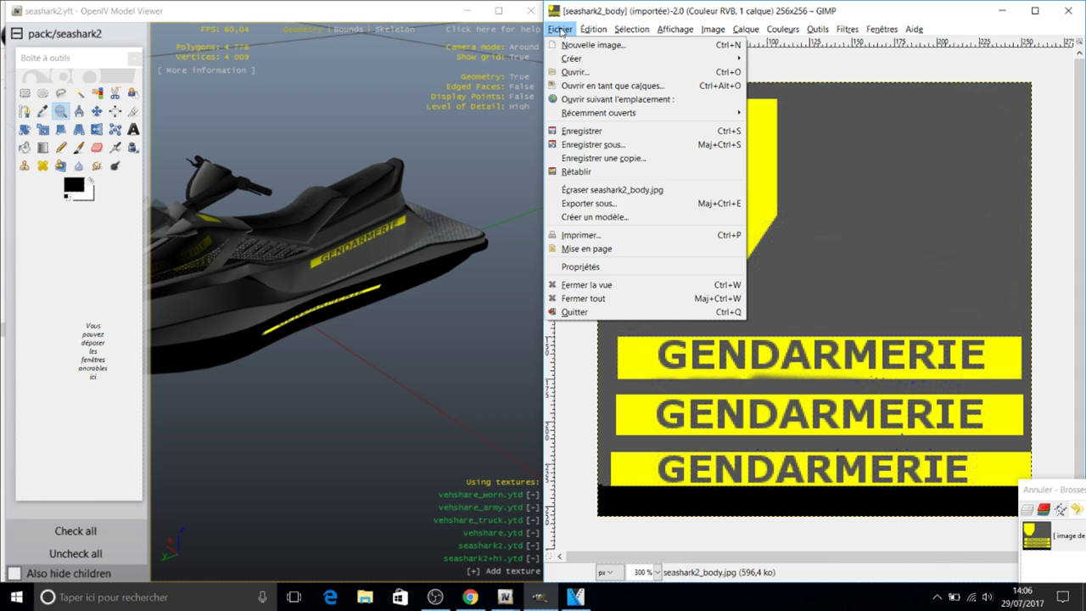
click(614, 209)
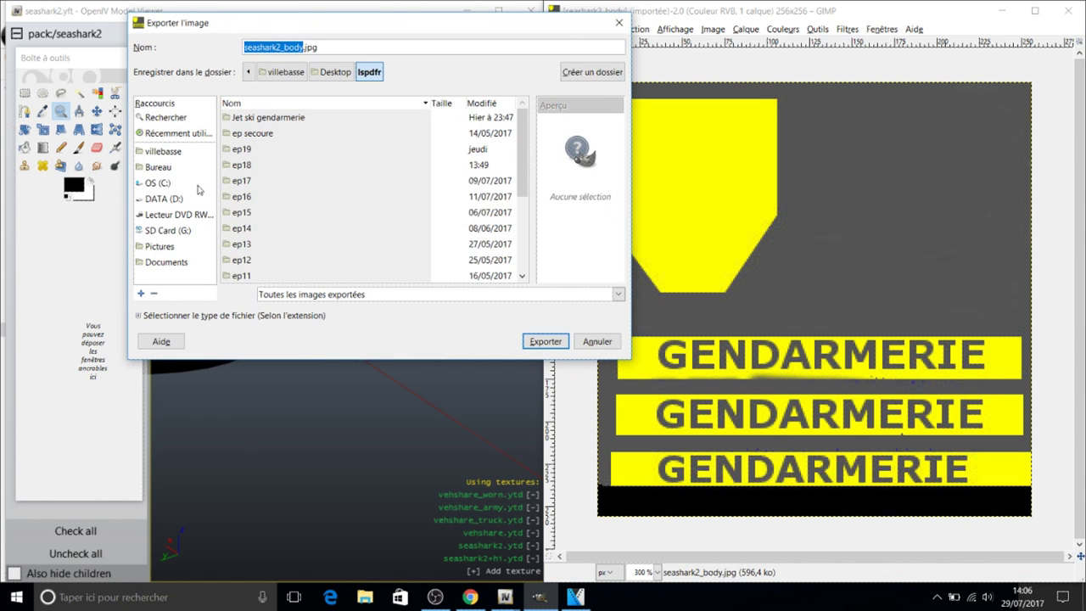
click(158, 168)
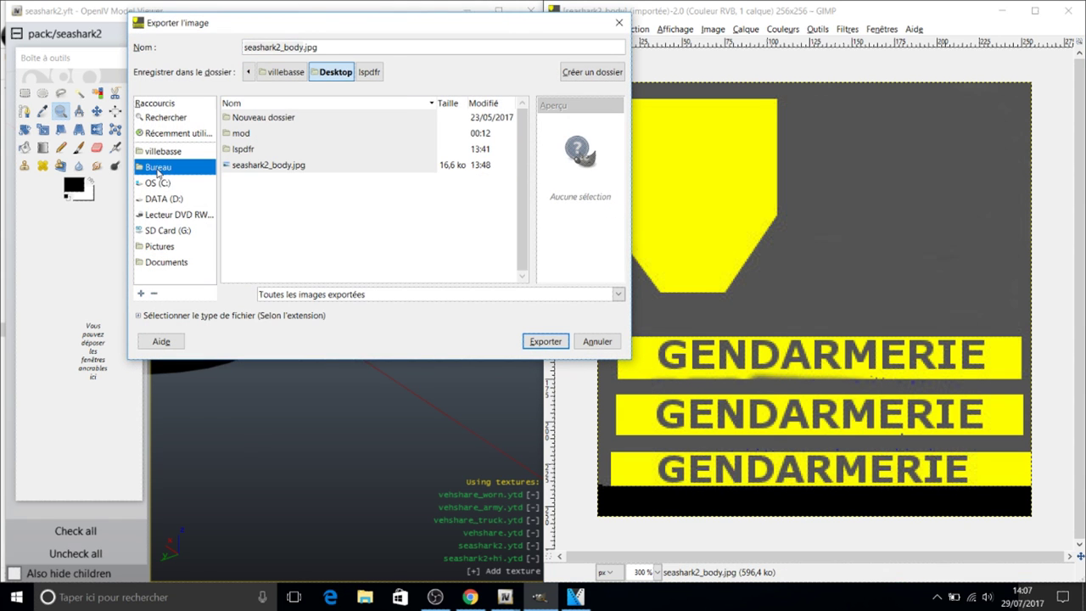
click(260, 166)
click(541, 343)
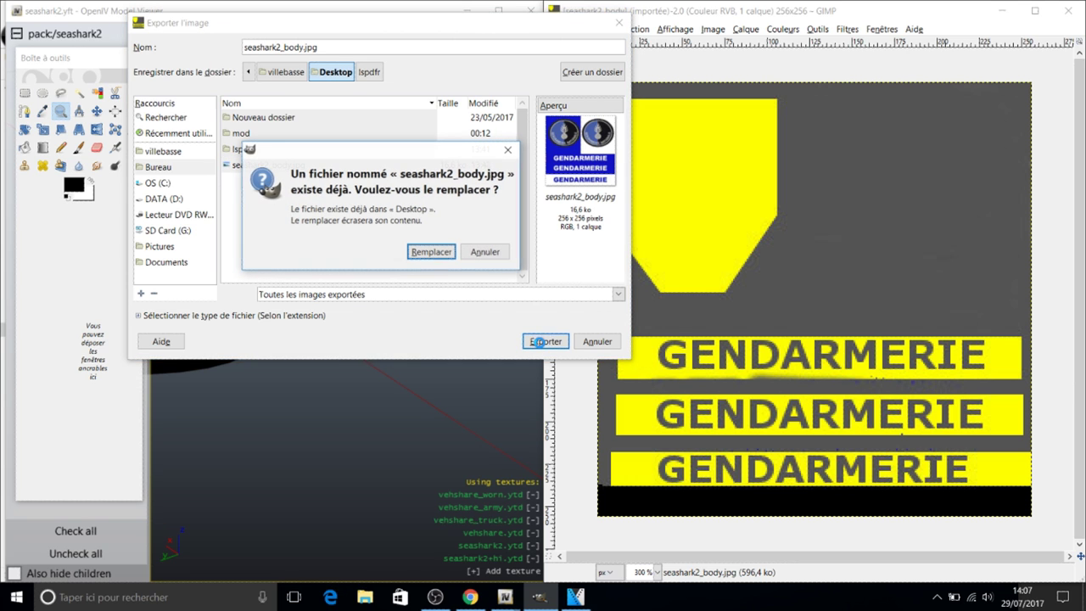
click(442, 255)
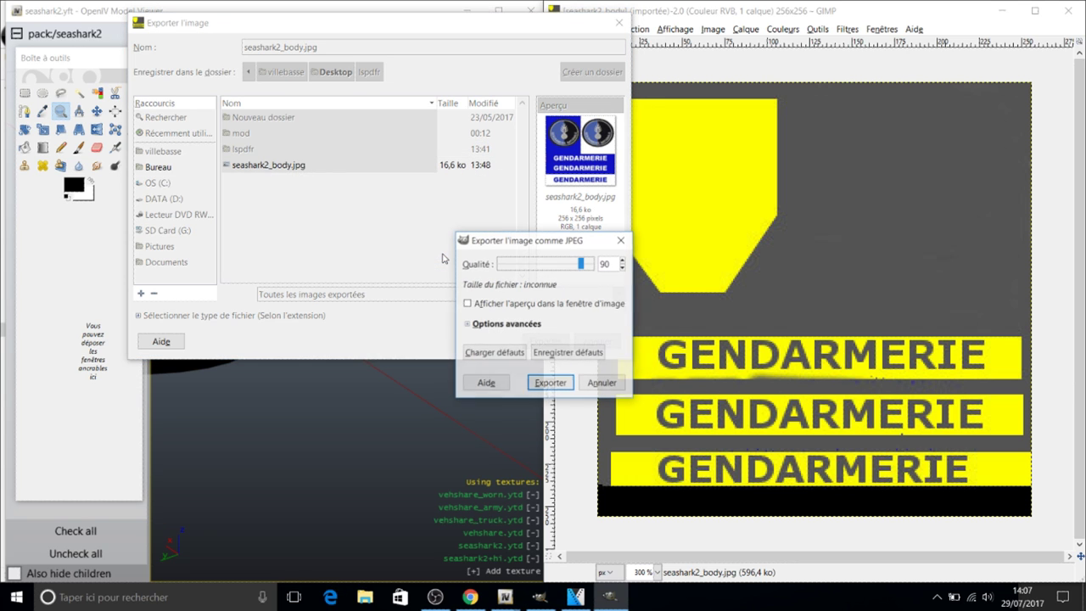
click(550, 383)
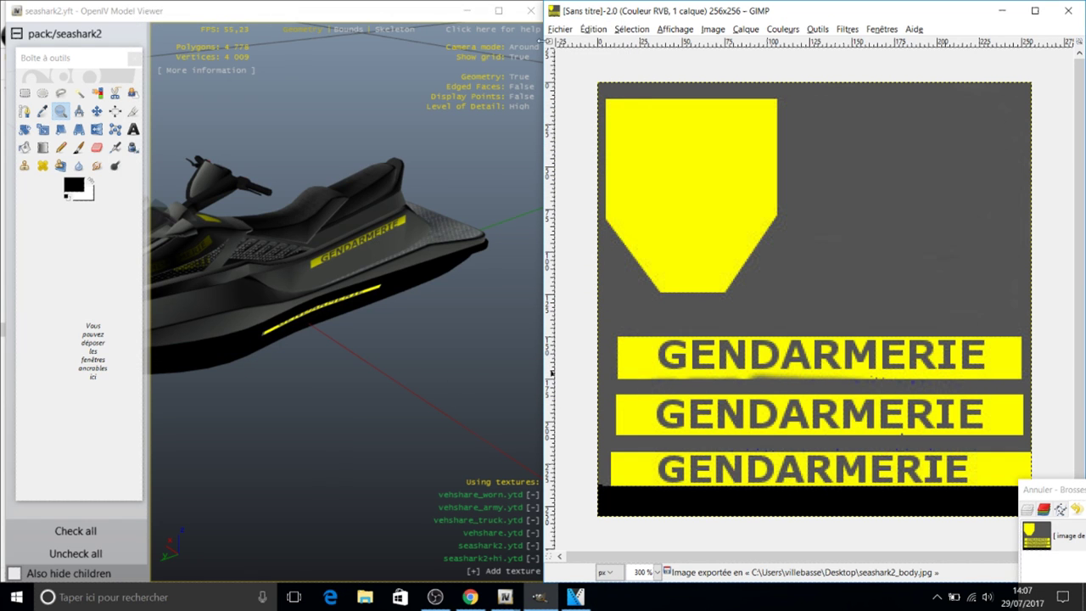
click(530, 12)
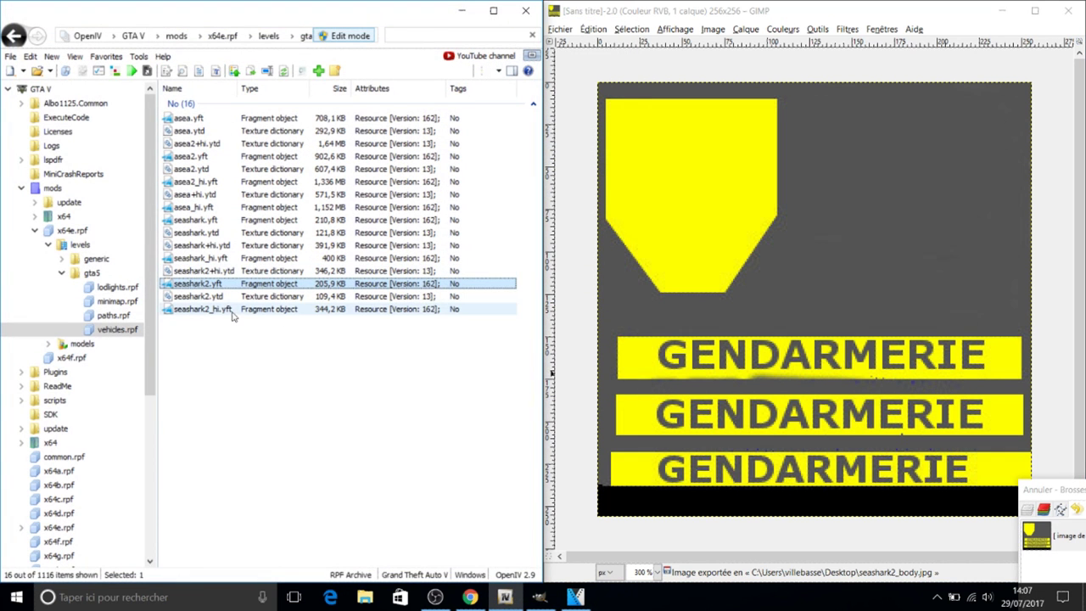
In seashark2.ytd, replace seashark2_body with Desktop seashark2_body.jpg and save the dictionary.
double_click(199, 296)
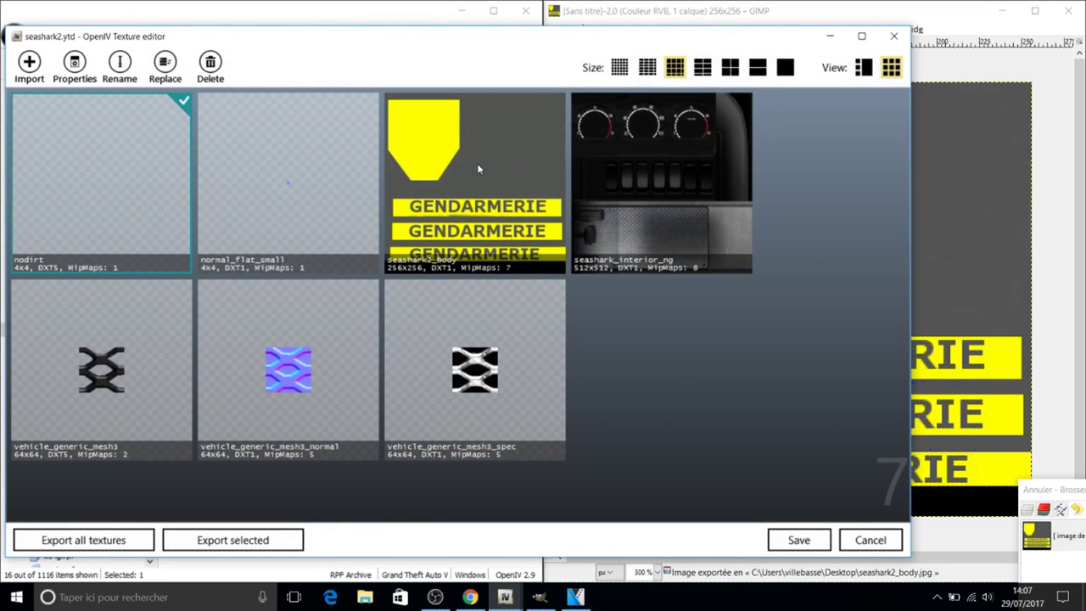
click(478, 169)
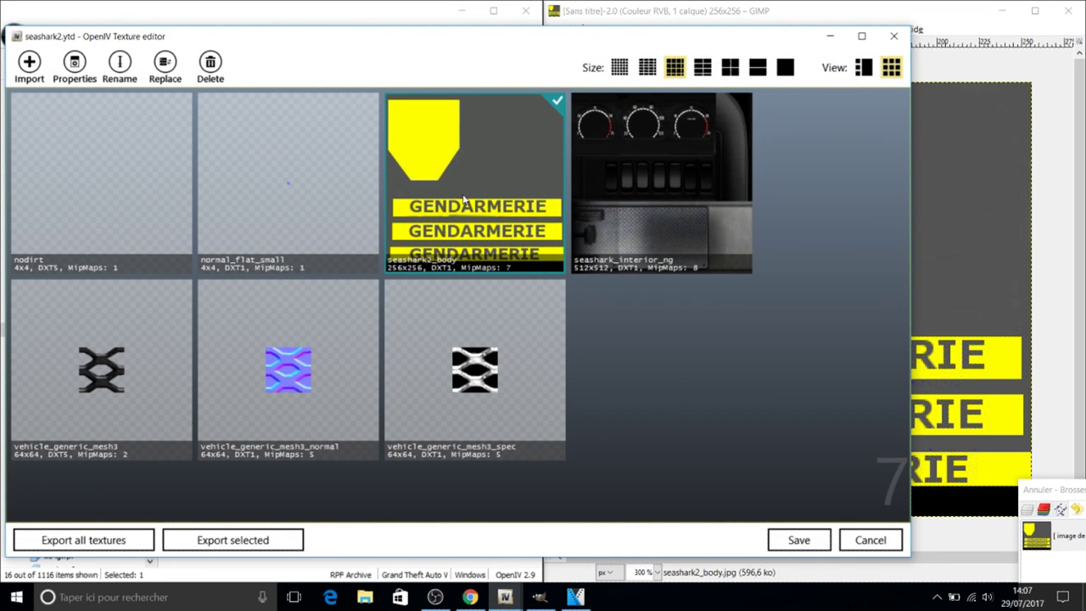
click(166, 64)
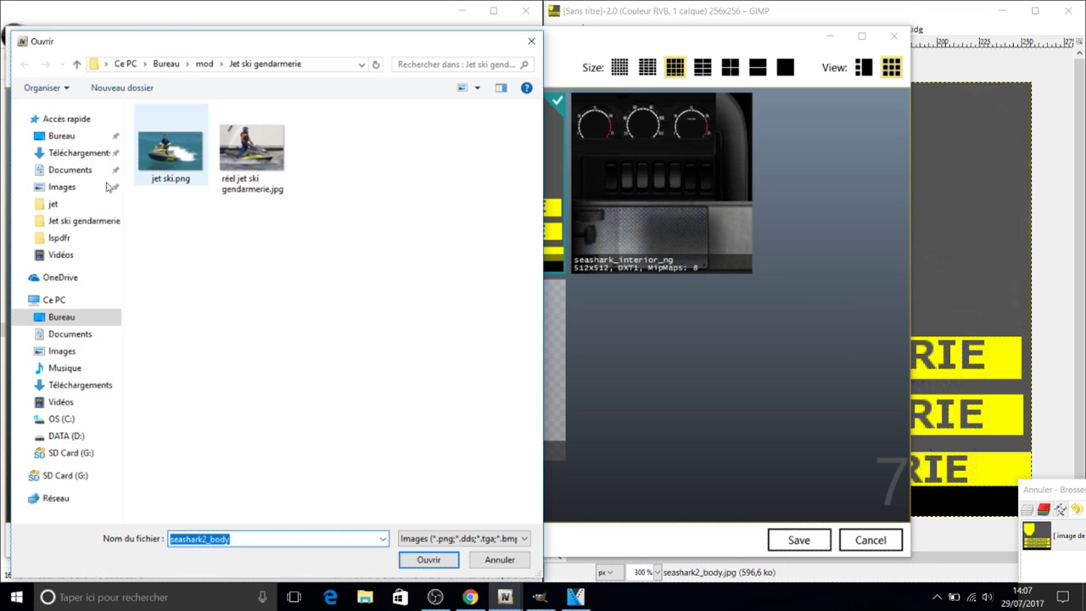
click(63, 136)
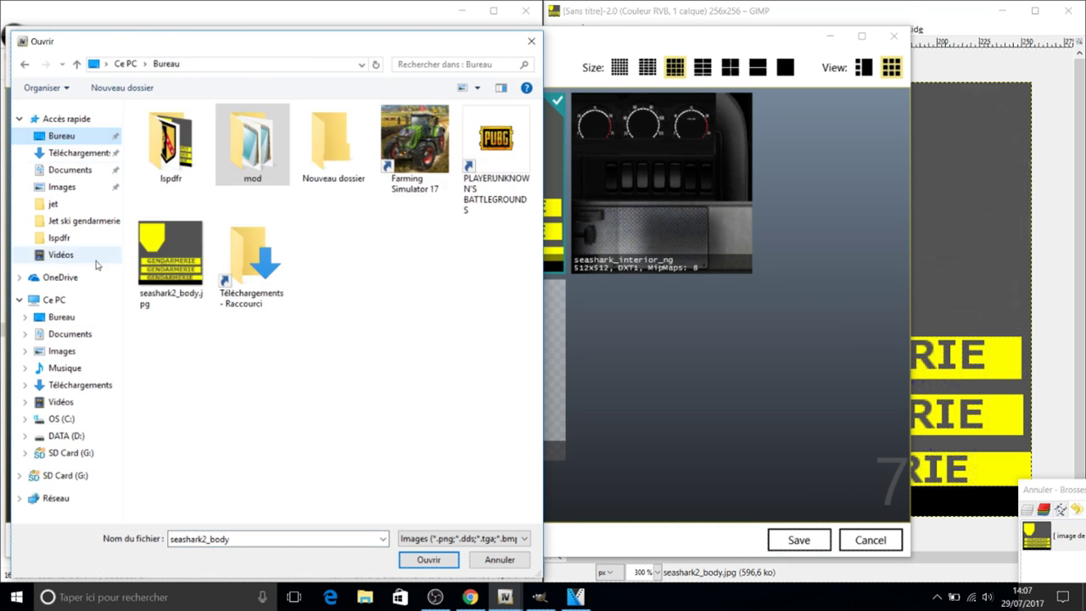
click(174, 257)
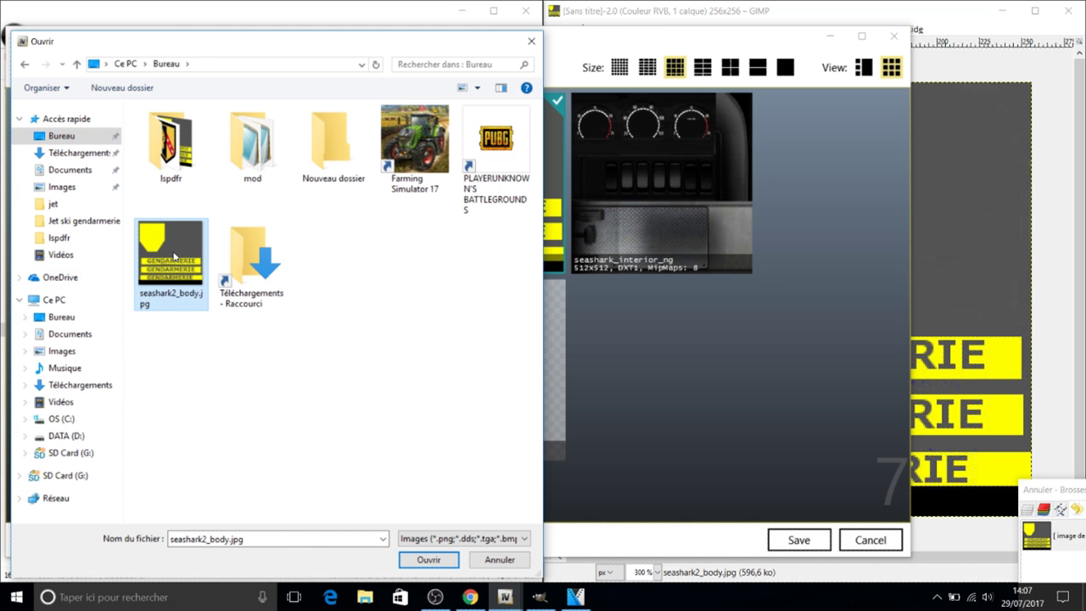
double_click(174, 257)
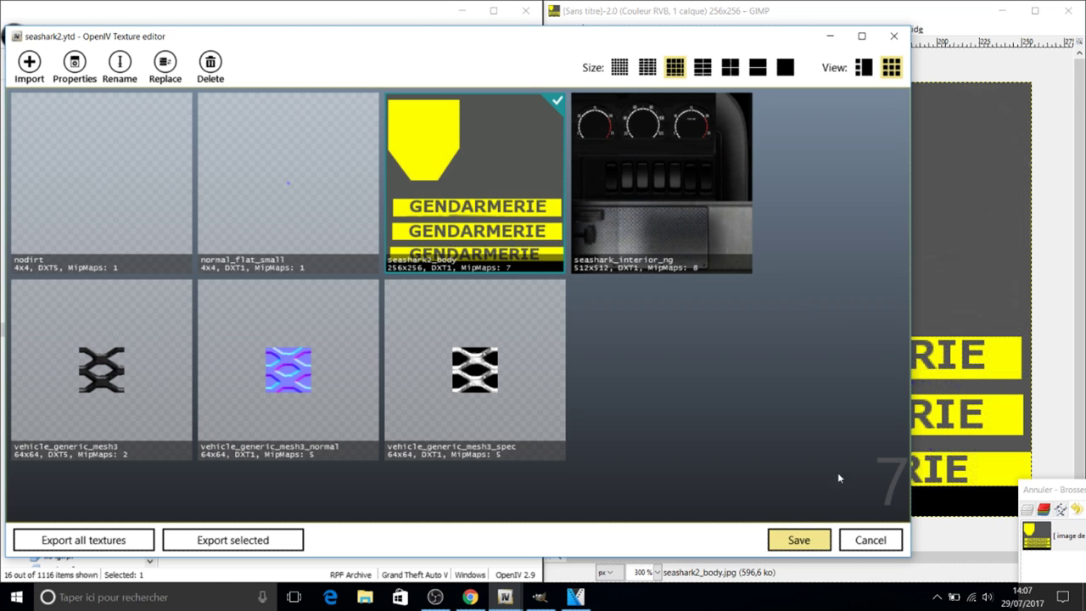
click(797, 540)
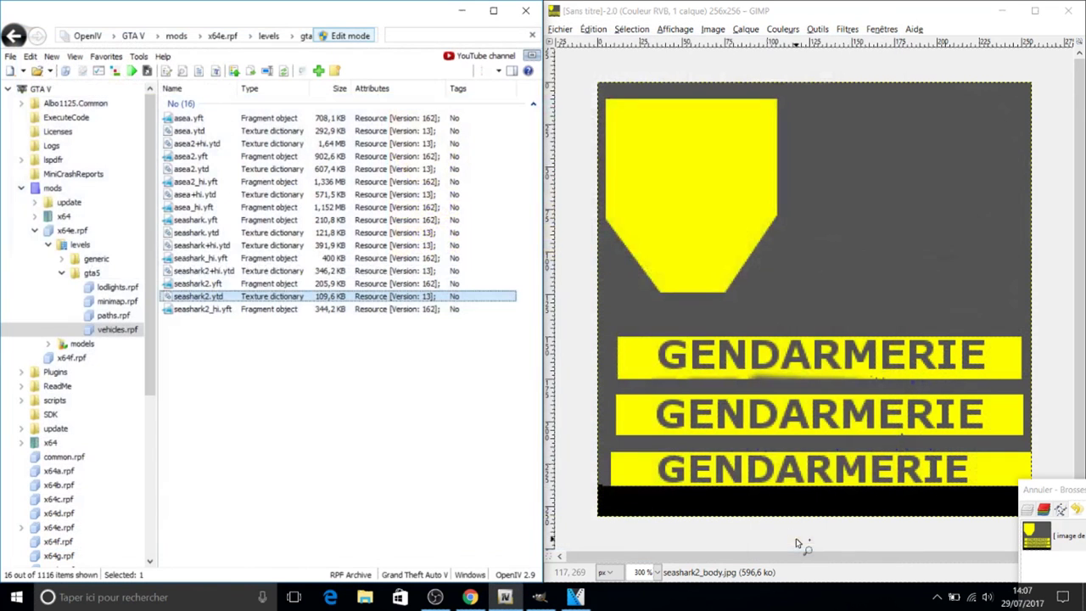
Open seashark2.yft and orbit and zoom around the jet ski from front, top and sides.
double_click(235, 284)
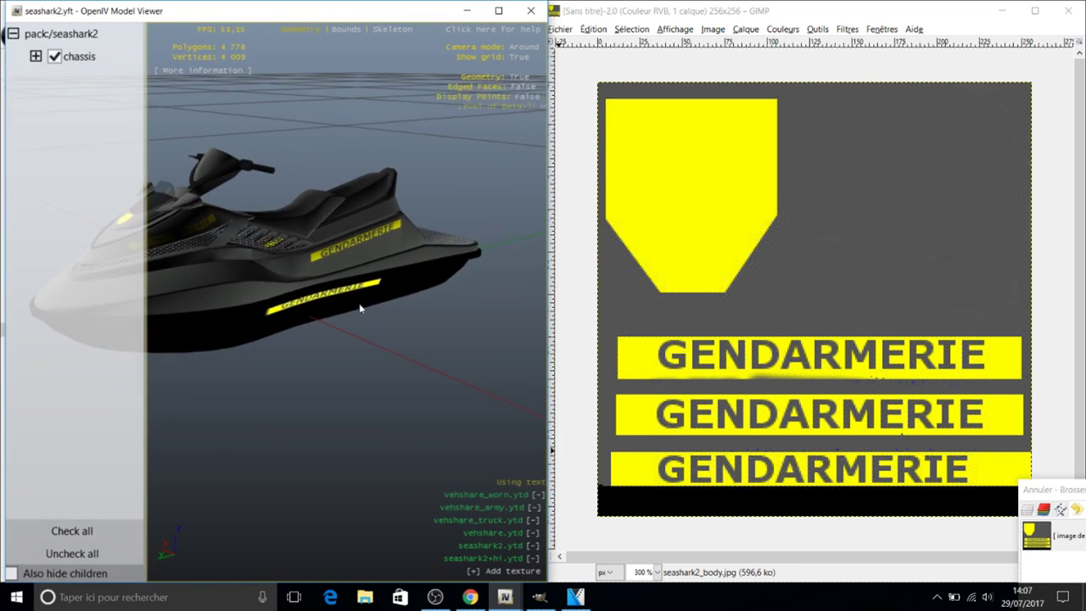
mouse_move(282, 288)
mouse_down()
mouse_move(319, 362)
mouse_move(376, 308)
mouse_move(432, 347)
mouse_up()
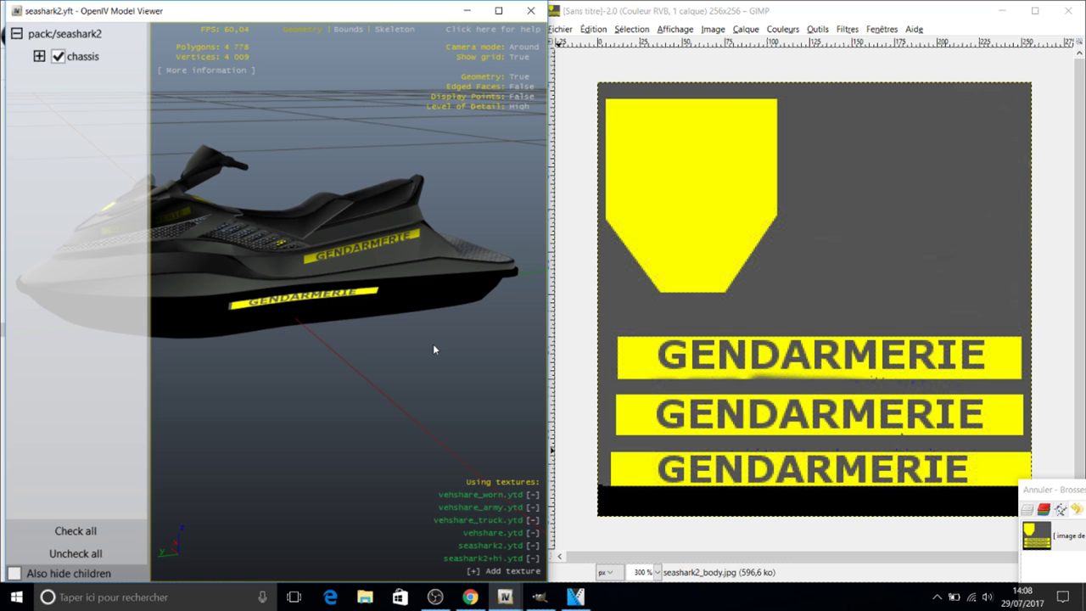
mouse_move(397, 266)
mouse_down()
mouse_move(351, 274)
mouse_move(275, 363)
mouse_up()
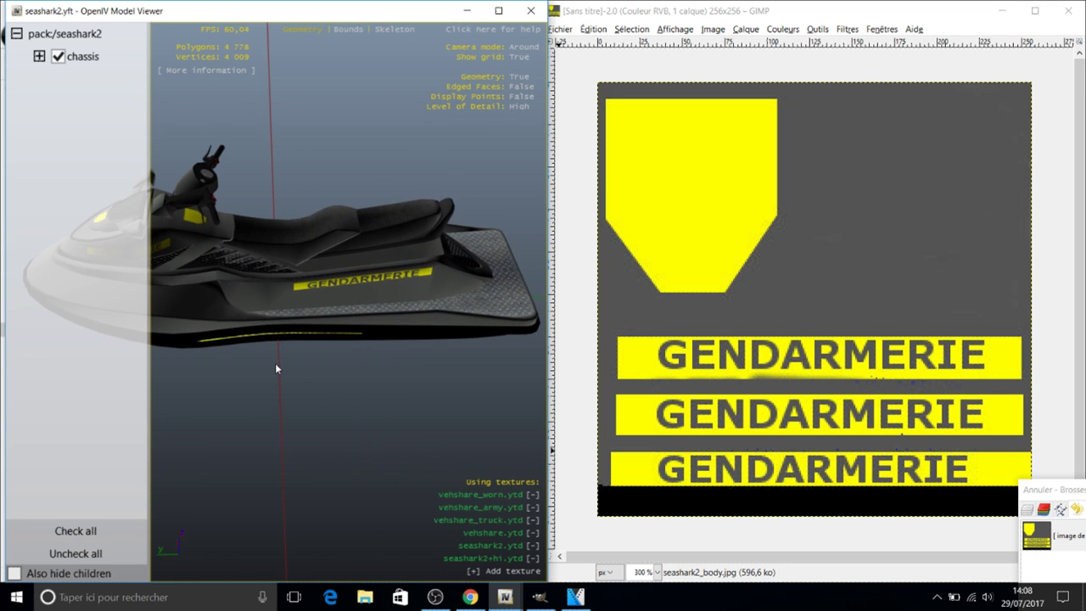
scroll(275, 363, up, 5)
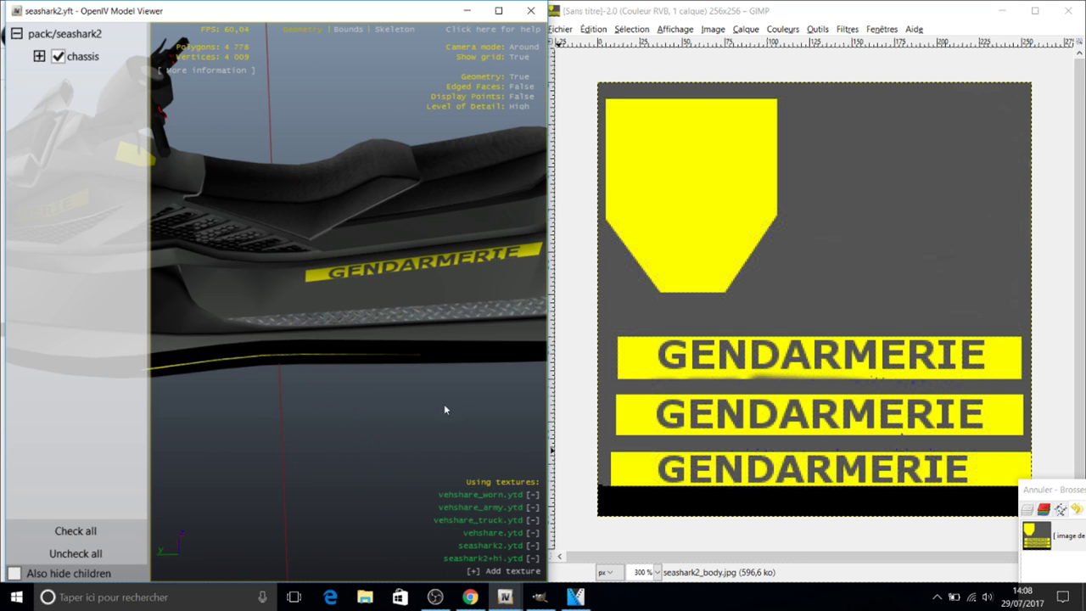
scroll(382, 329, down, 5)
drag(383, 329, 417, 205)
mouse_move(226, 327)
mouse_down()
mouse_move(369, 434)
mouse_move(340, 301)
mouse_up()
mouse_move(274, 257)
mouse_down()
mouse_move(412, 265)
mouse_move(340, 349)
mouse_up()
mouse_move(279, 314)
mouse_down()
mouse_move(383, 277)
mouse_move(304, 298)
mouse_move(254, 358)
mouse_up()
mouse_move(431, 322)
mouse_down()
mouse_move(214, 283)
mouse_move(402, 303)
mouse_up()
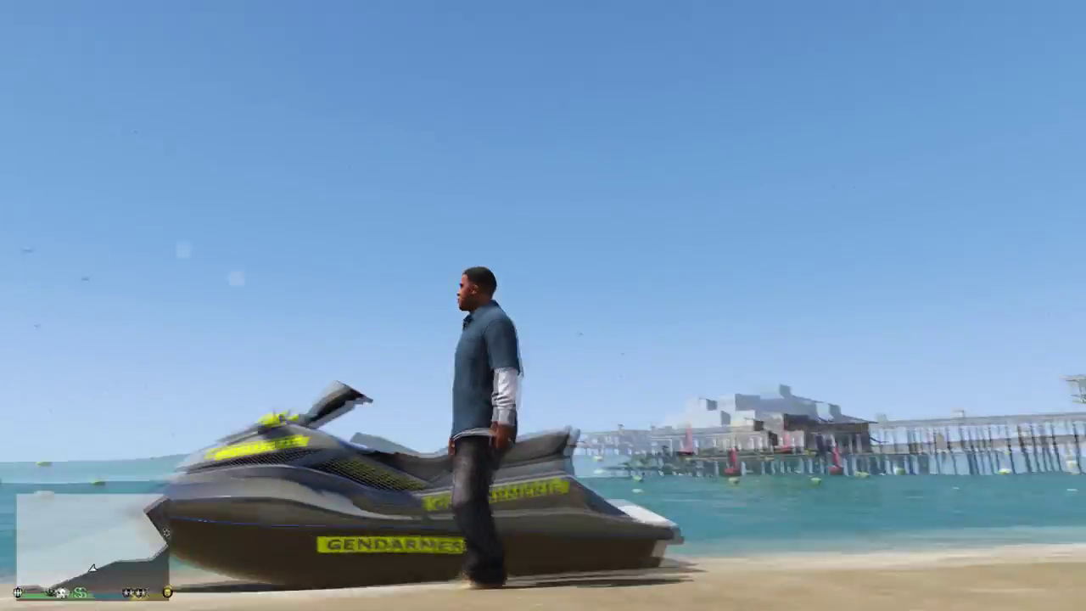
Mount the Seashark jet ski on the beach to see its grey and yellow GENDARMERIE livery.
key(f)
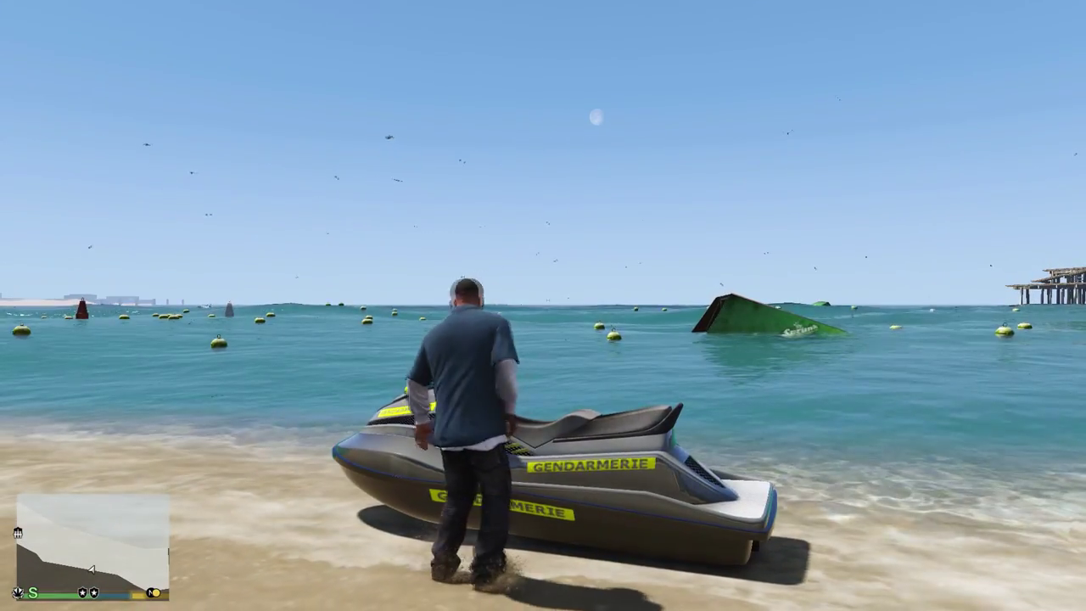